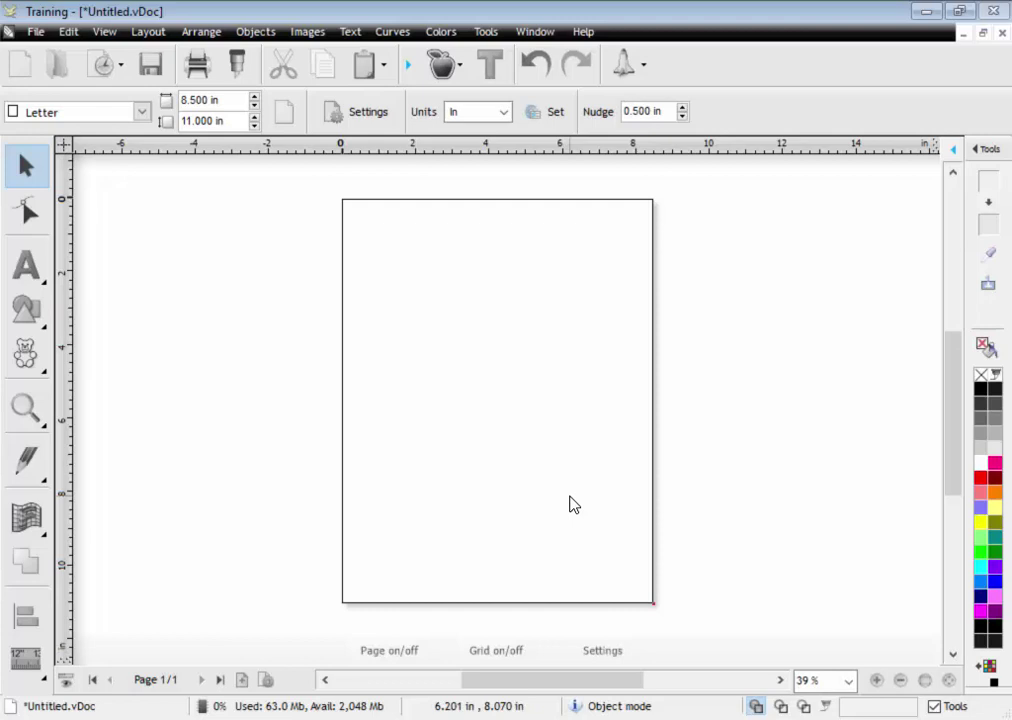
Type 'Fonts' in Arial at the upper left of the page and open its font list.
click(30, 268)
click(120, 312)
text(Fonts)
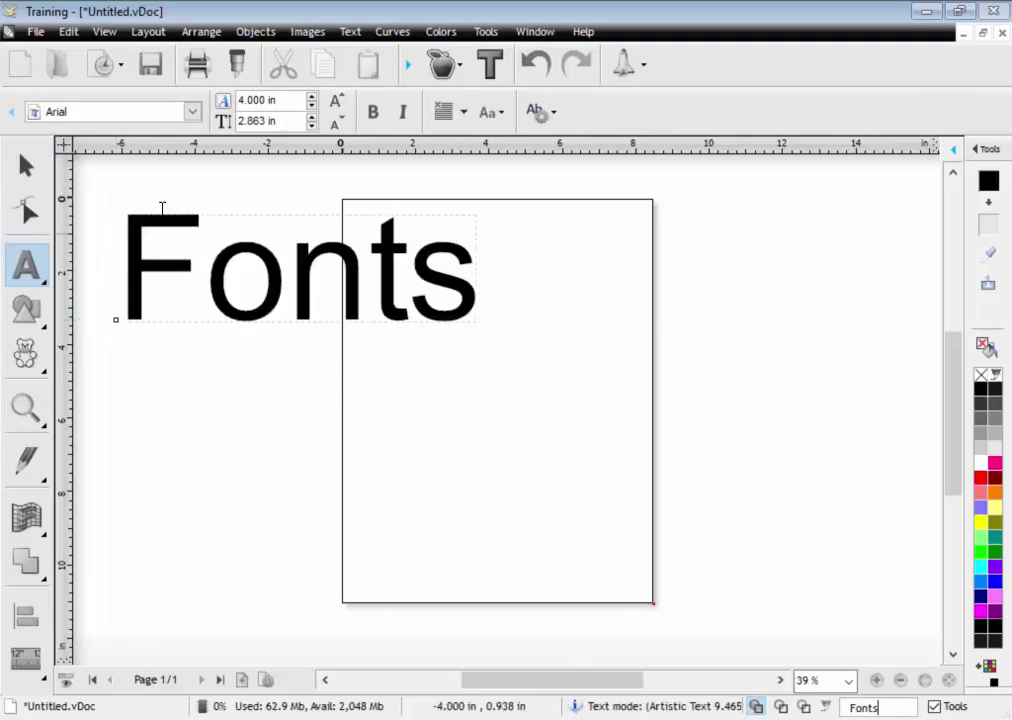
click(24, 168)
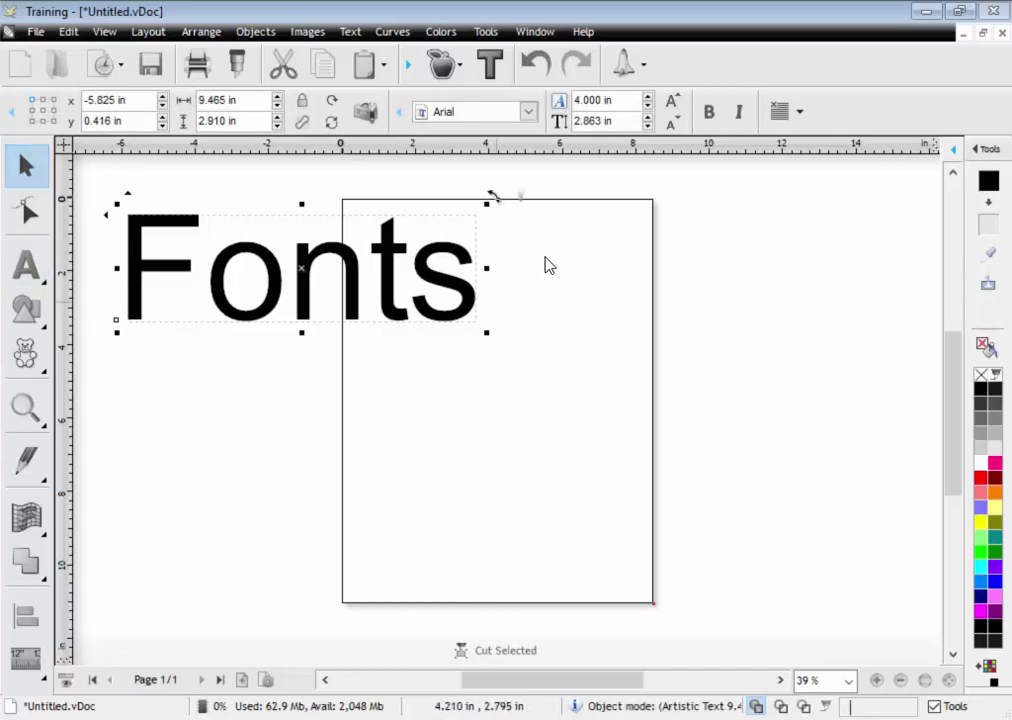
click(532, 118)
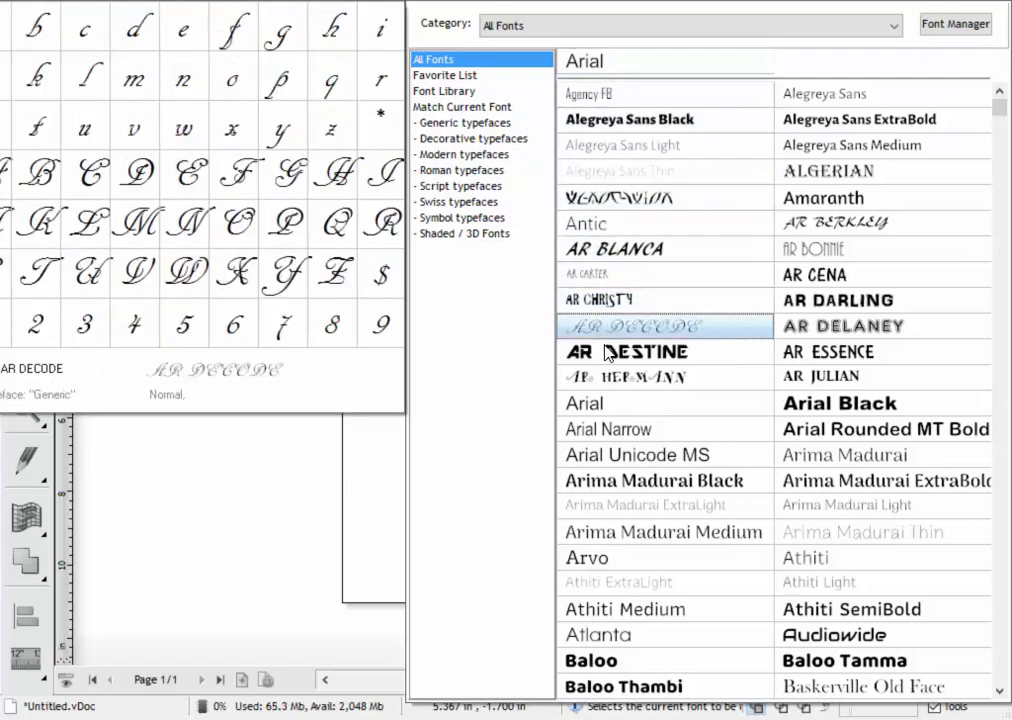
Apply El Messiri to the Fonts text, then reopen the font list to browse.
scroll(605, 355, down, 1)
scroll(604, 365, down, 2)
scroll(604, 370, down, 2)
scroll(605, 370, down, 2)
scroll(605, 370, down, 2)
scroll(605, 370, down, 1)
scroll(605, 370, down, 3)
scroll(603, 365, down, 1)
scroll(602, 365, down, 3)
scroll(601, 365, down, 1)
scroll(600, 364, down, 3)
scroll(600, 364, down, 1)
scroll(650, 345, down, 1)
click(847, 336)
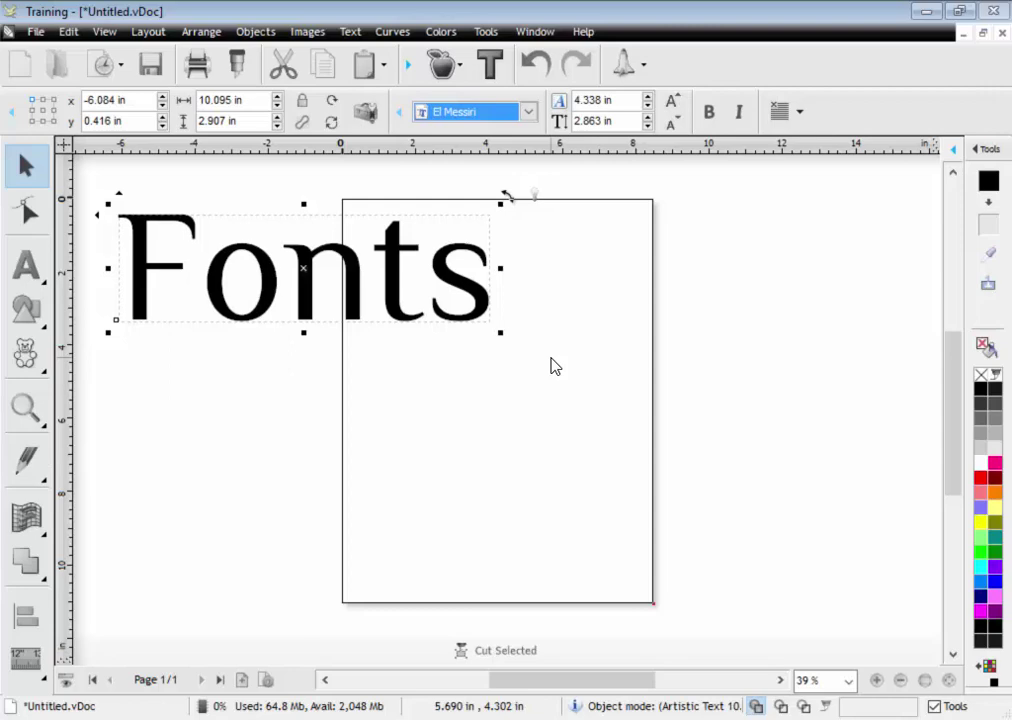
click(528, 111)
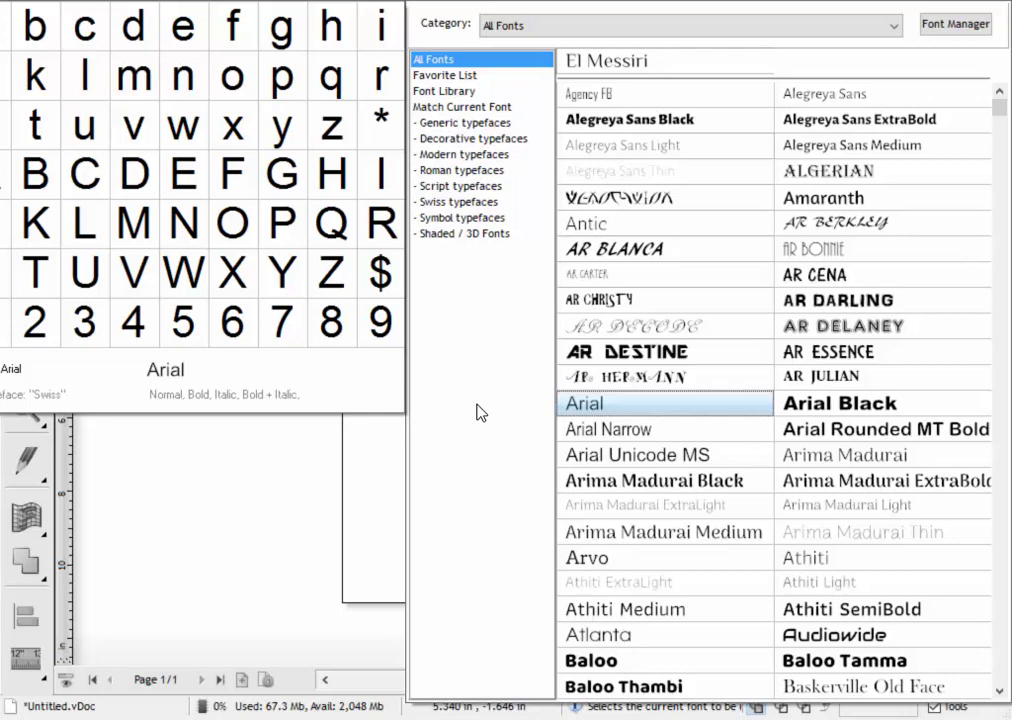
Open Control Panel via Win+X and view all its items as large icons.
click(280, 495)
key(super+x)
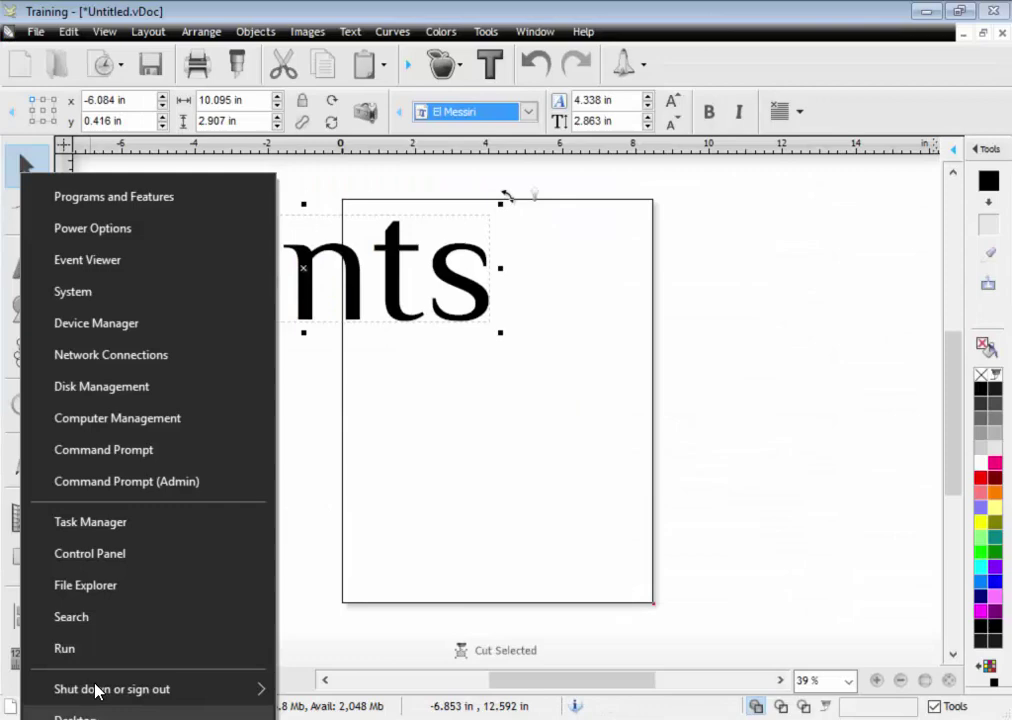
click(110, 560)
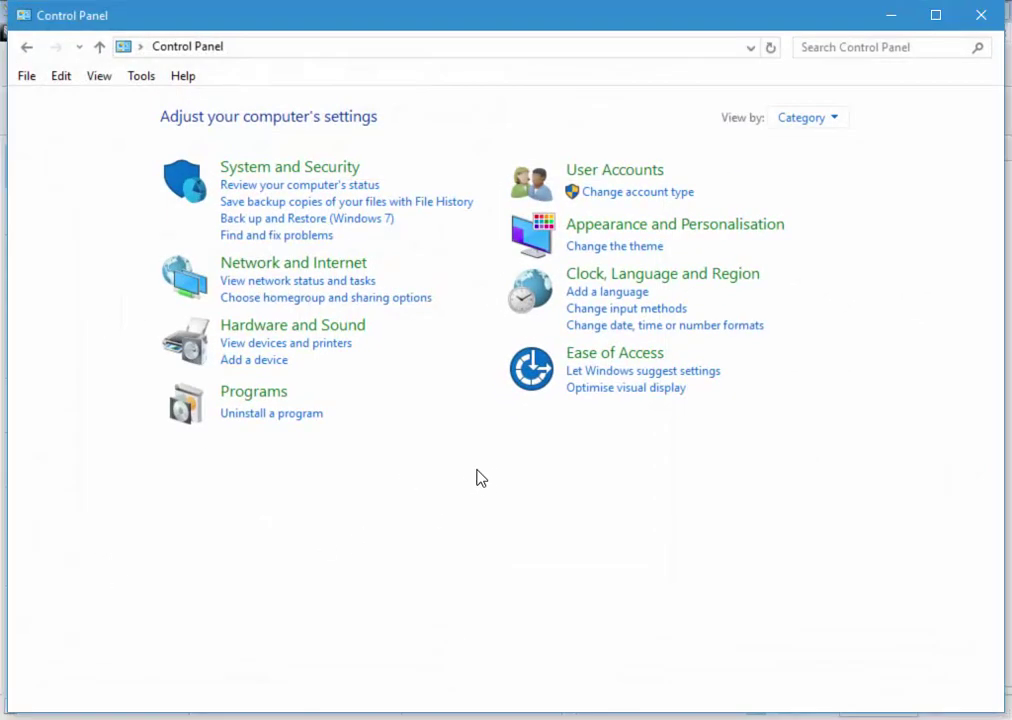
click(832, 118)
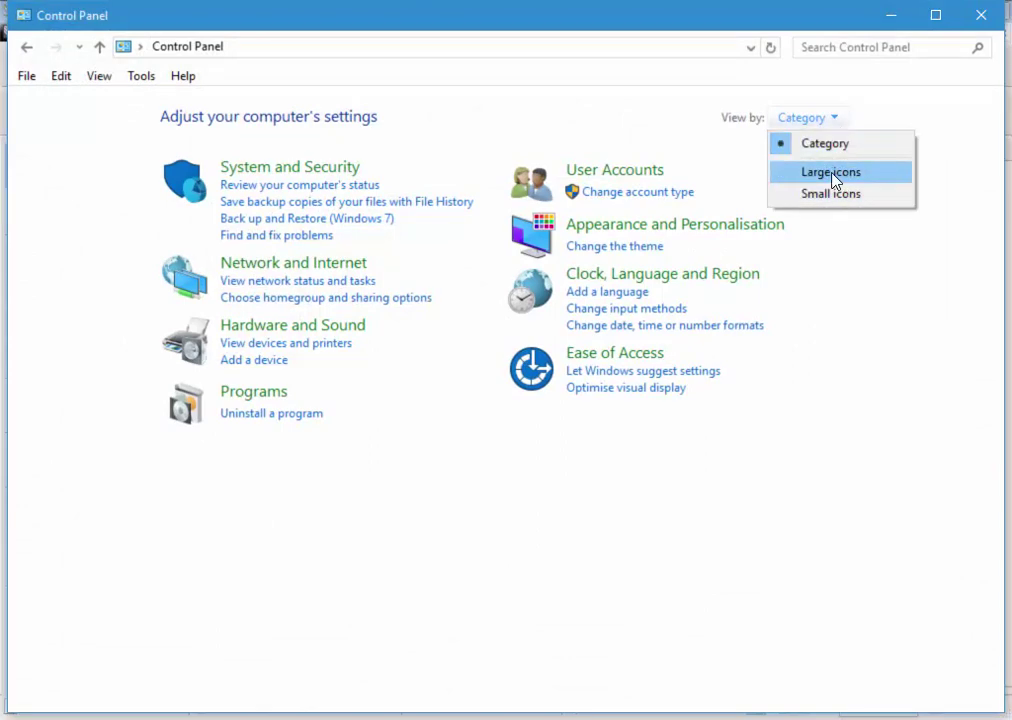
click(840, 172)
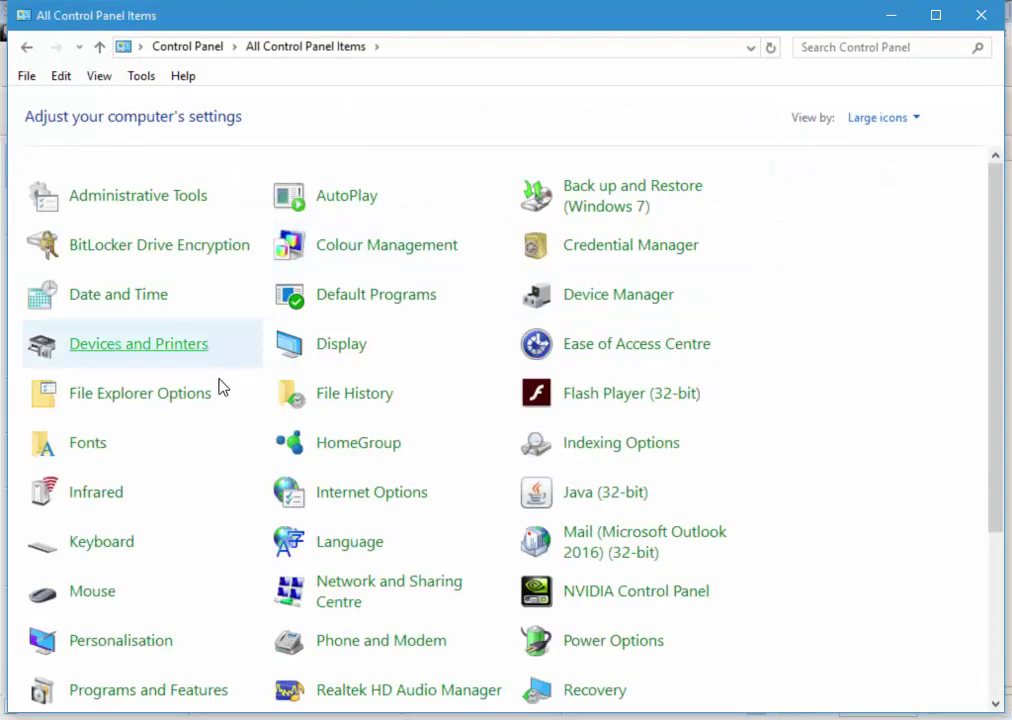
Open the Fonts folder and scroll through its 370 installed fonts.
click(87, 450)
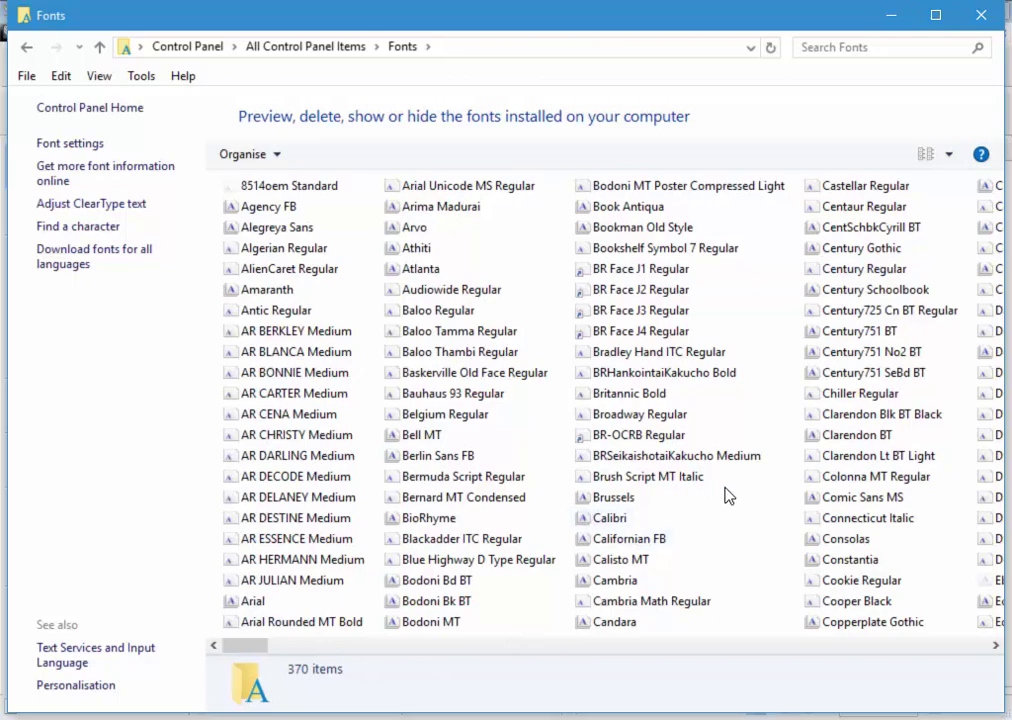
scroll(727, 497, right, 1)
scroll(727, 497, right, 1)
scroll(727, 497, right, 1)
scroll(727, 497, right, 2)
scroll(727, 497, right, 2)
scroll(727, 497, right, 1)
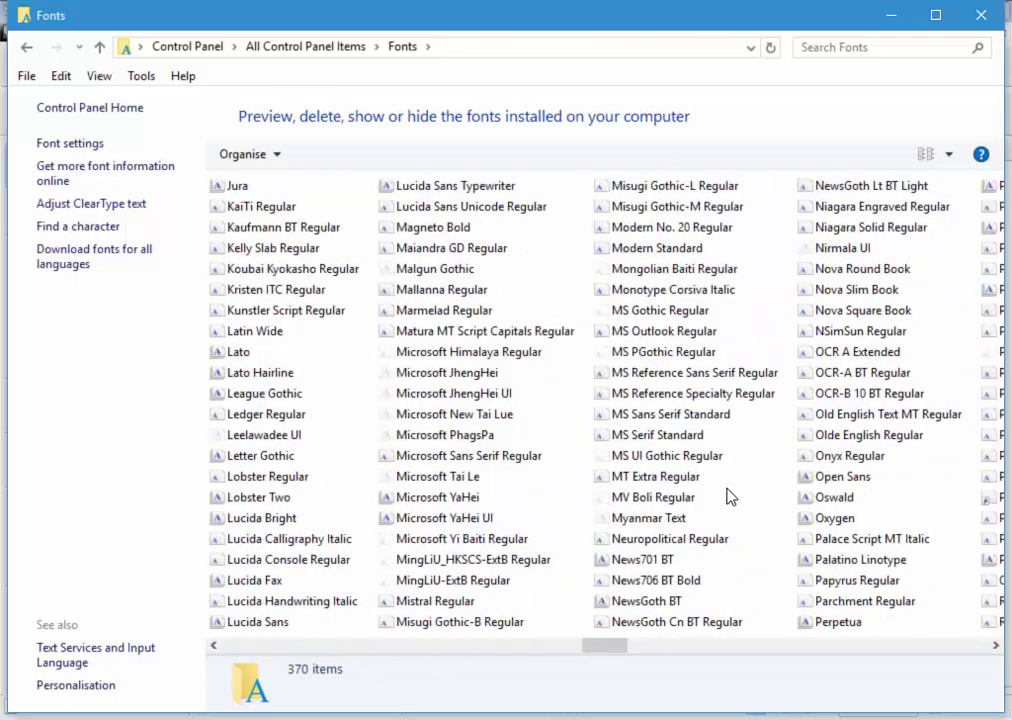
scroll(727, 497, left, 3)
scroll(727, 497, left, 2)
scroll(578, 440, left, 2)
scroll(510, 420, left, 1)
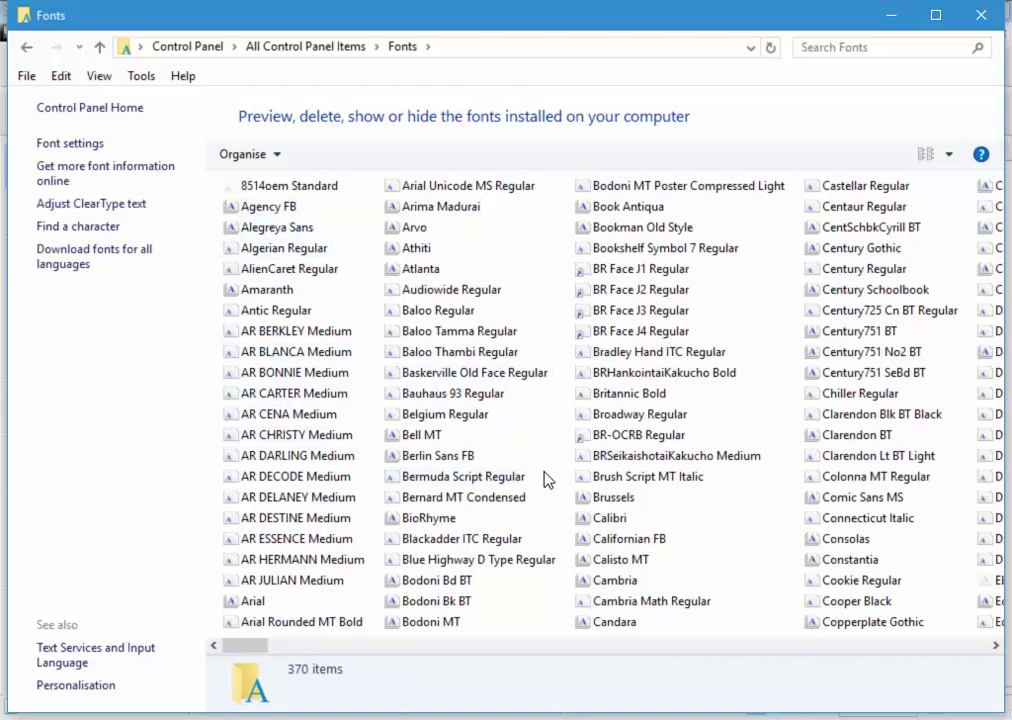
Minimize the Fonts folder and browse VinylMaster's font list twice, keeping El Messiri.
click(890, 16)
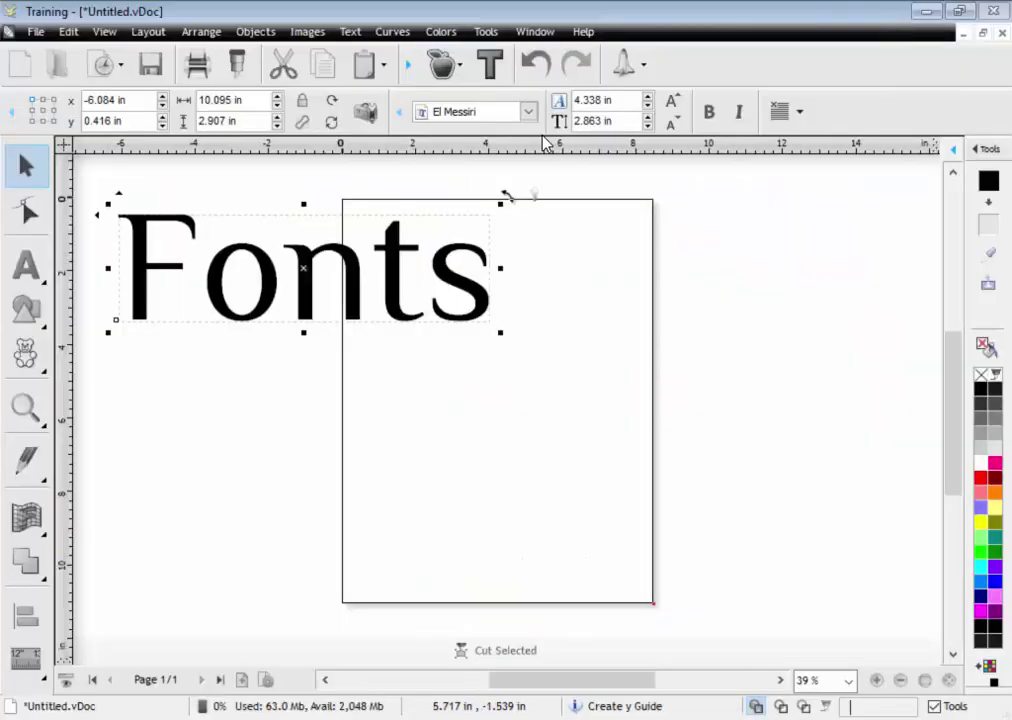
click(534, 112)
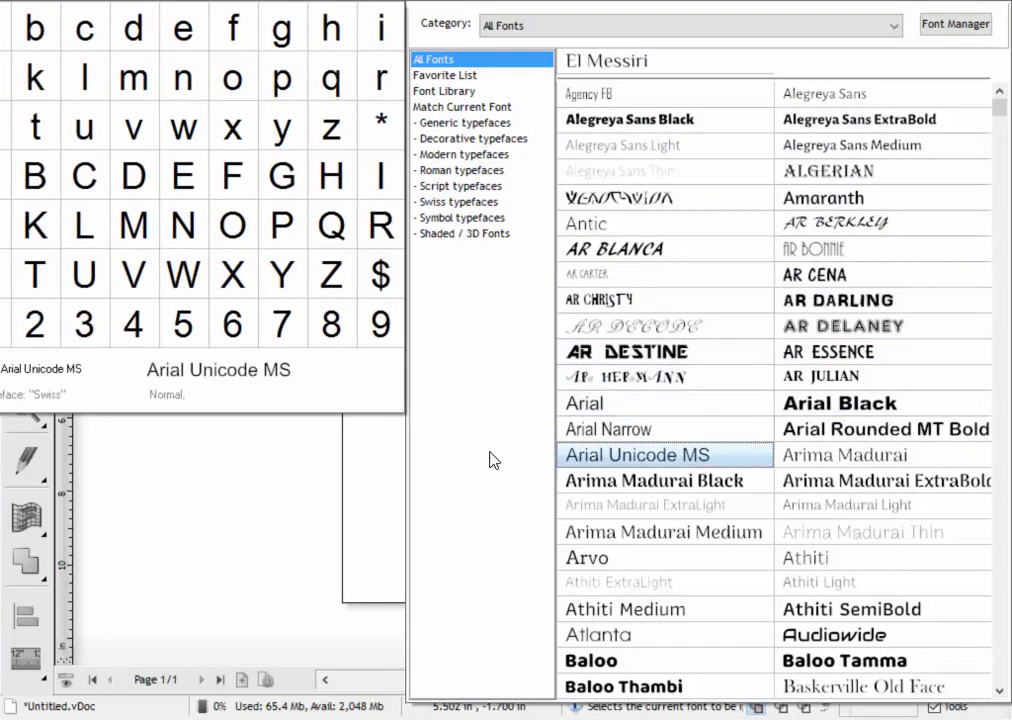
click(337, 468)
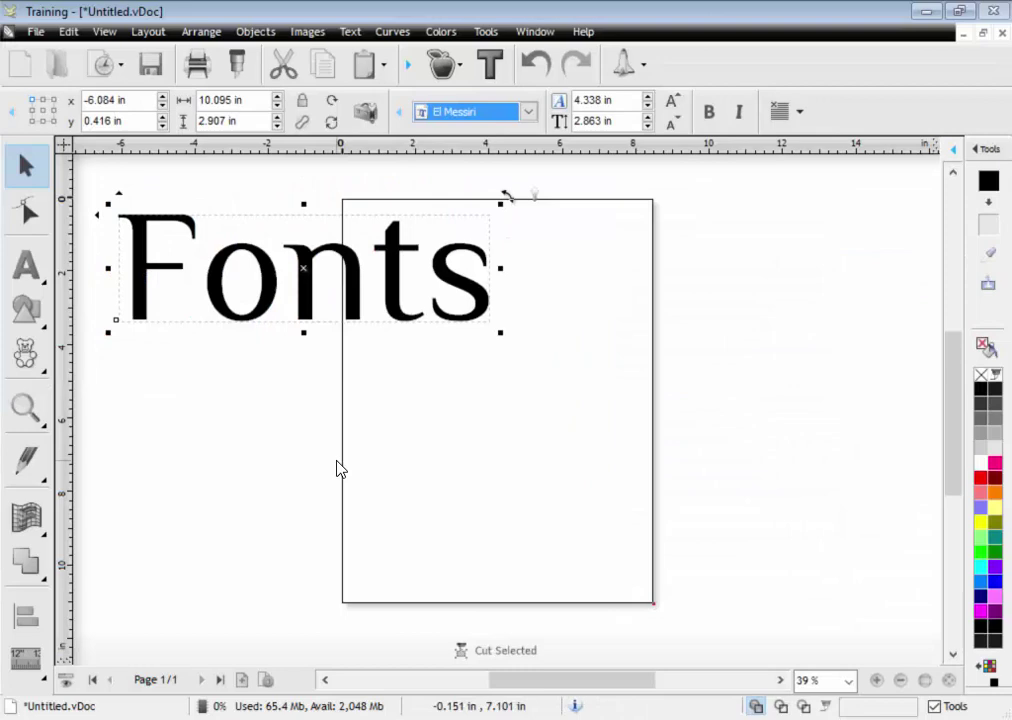
click(529, 111)
click(316, 386)
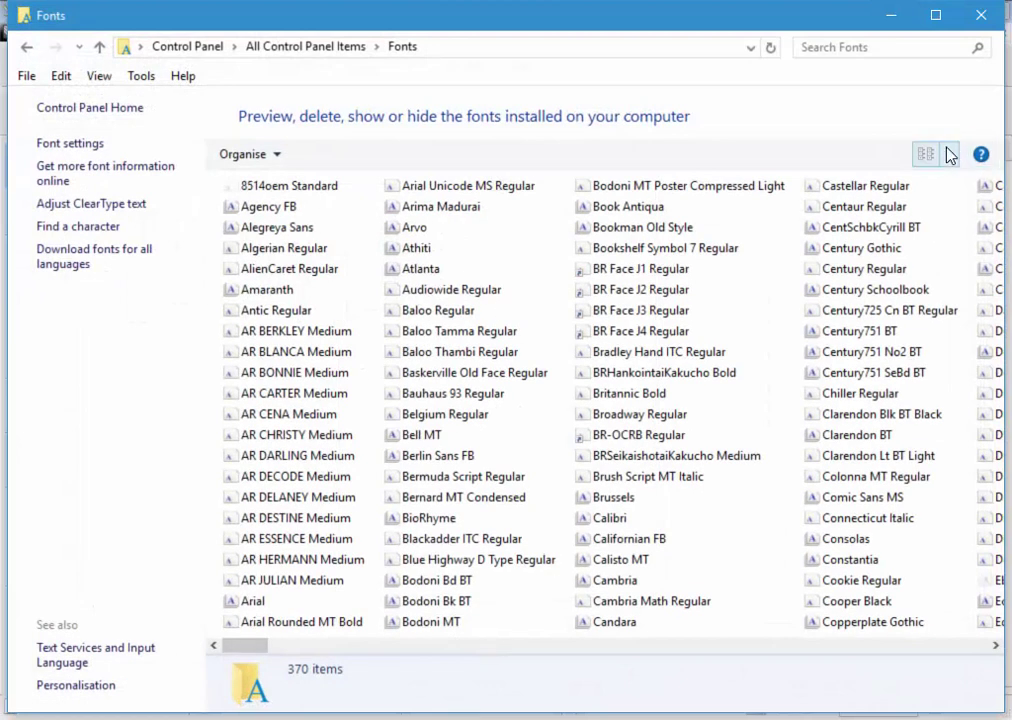
Display the installed fonts in the Fonts folder as large icons.
click(948, 154)
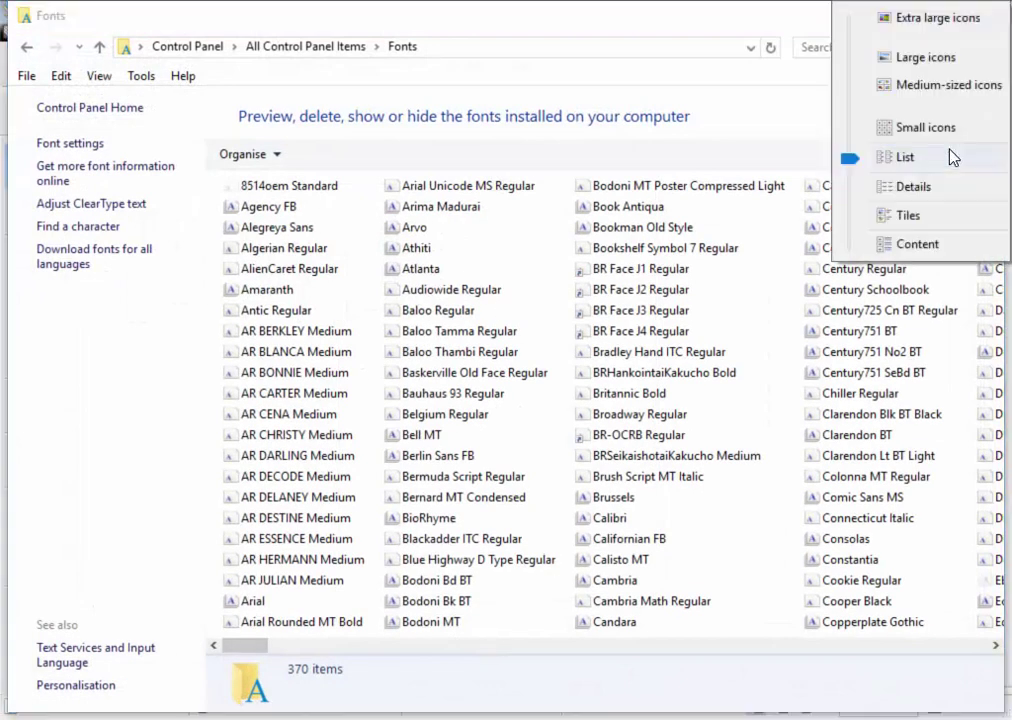
click(921, 59)
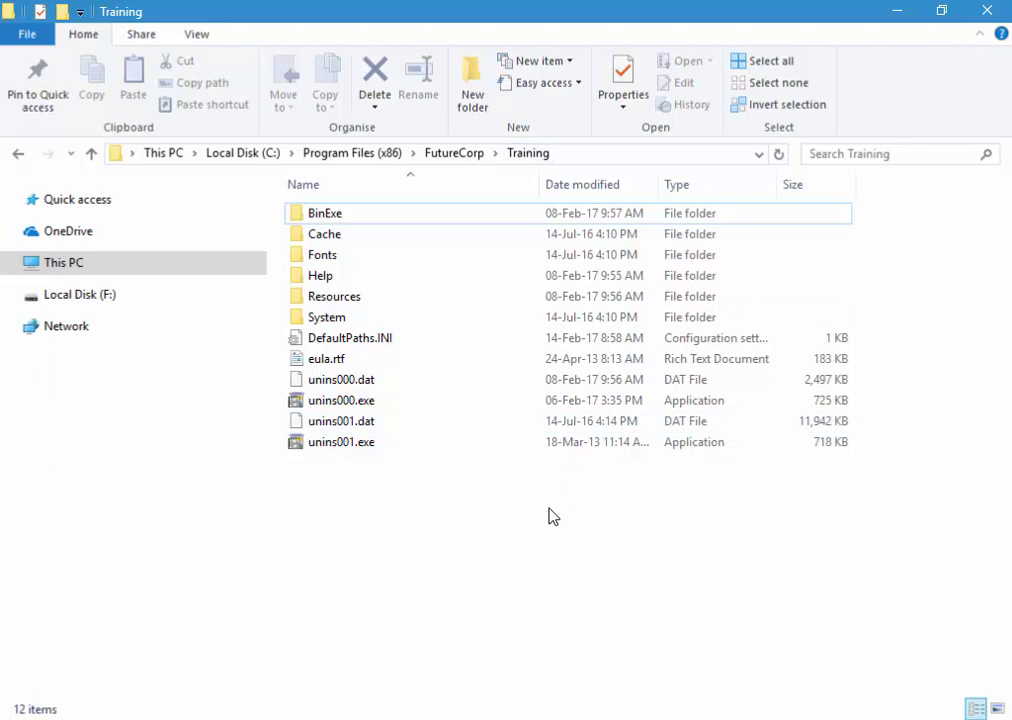
Open Fonts > FutureFonts > Decorative > Fancy and view its 31 fonts as large thumbnails.
double_click(330, 257)
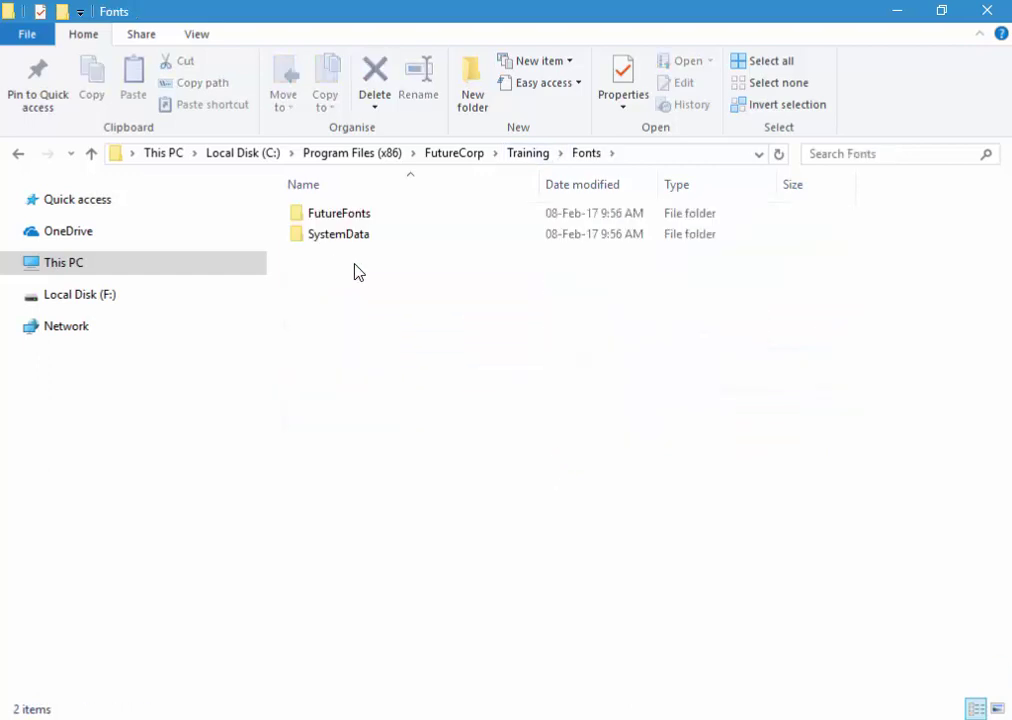
double_click(352, 219)
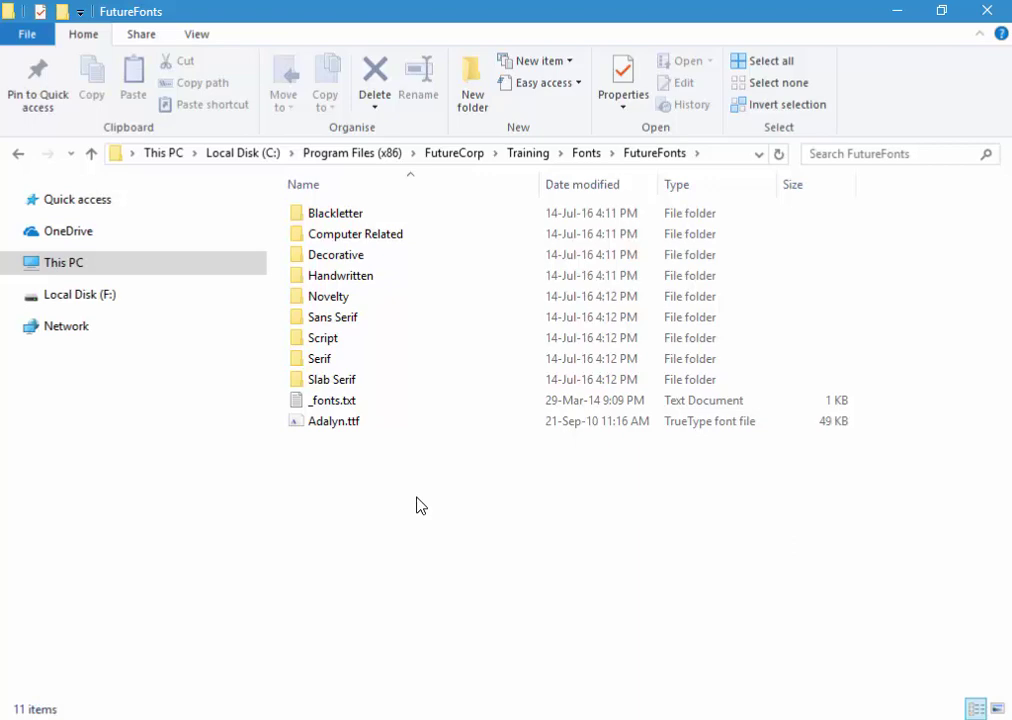
double_click(349, 255)
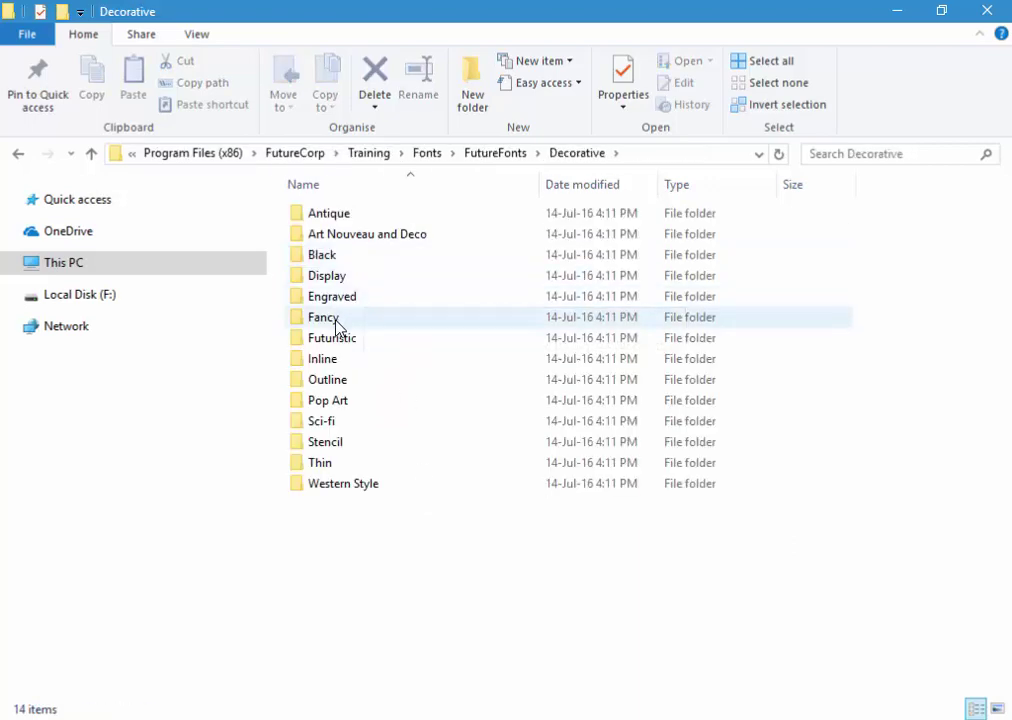
double_click(333, 318)
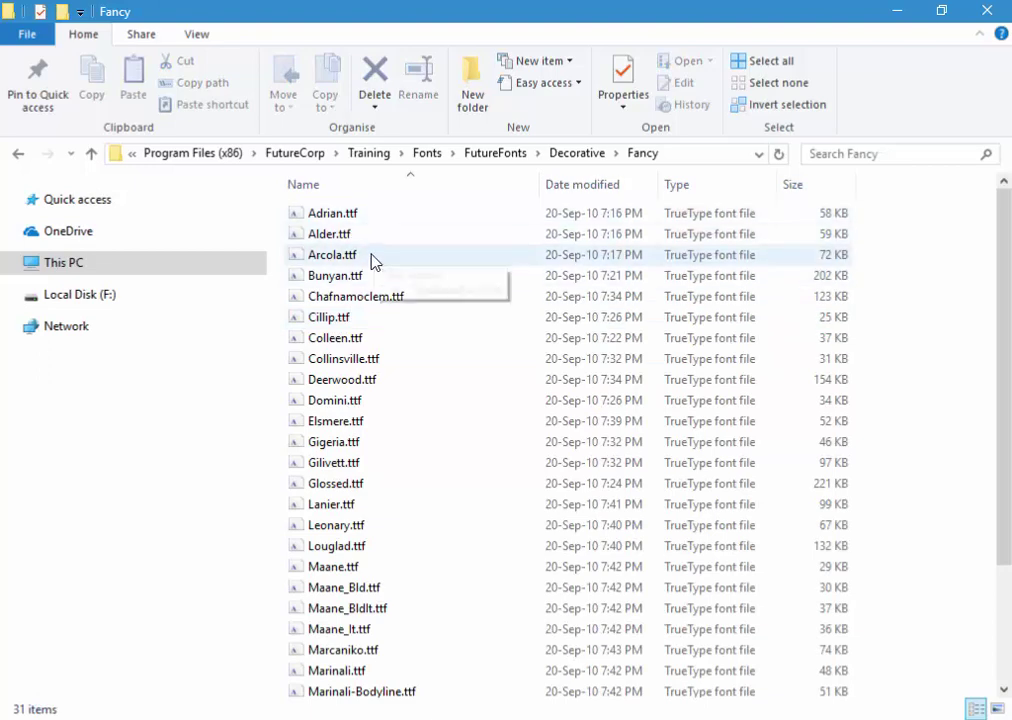
click(1003, 709)
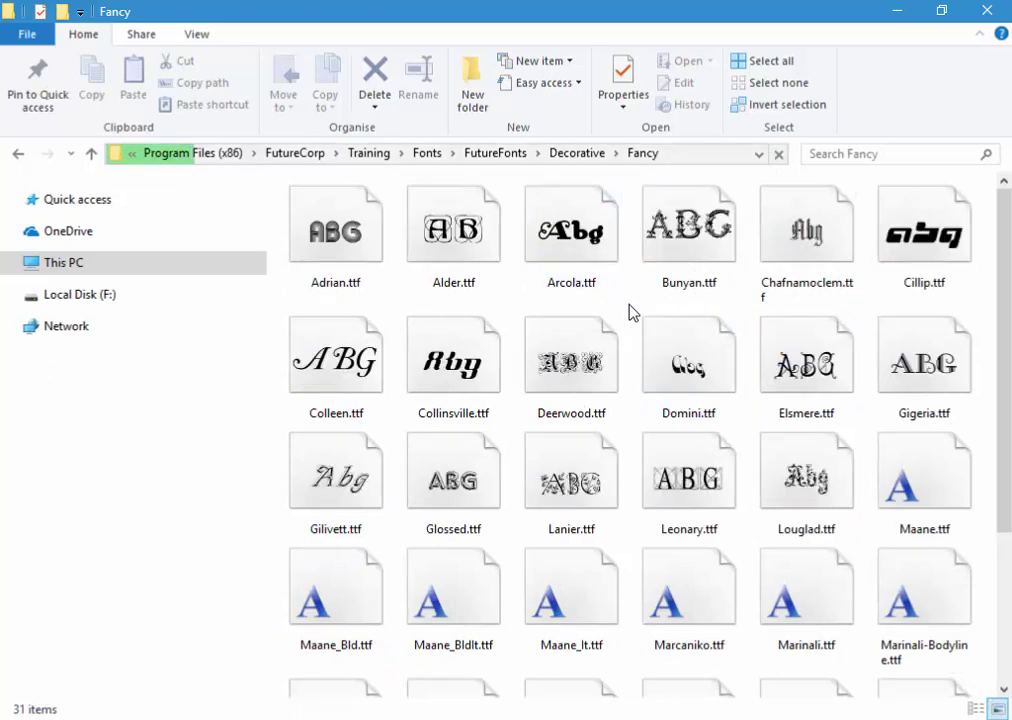
Install the Arcola.ttf font from the Fancy folder.
right_click(600, 256)
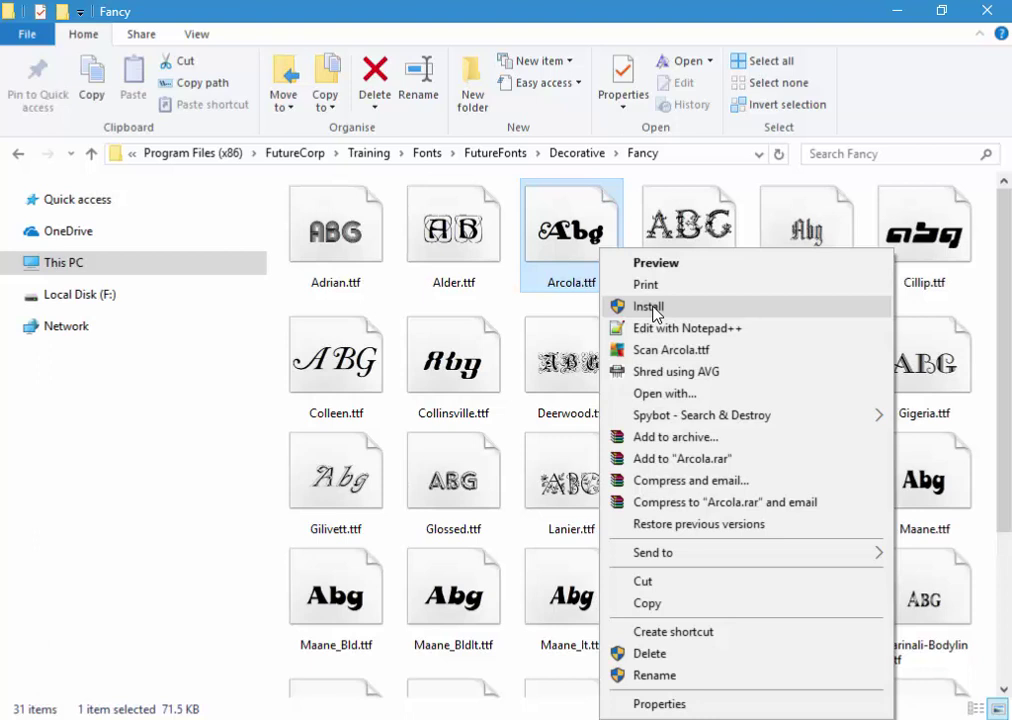
right_click(572, 250)
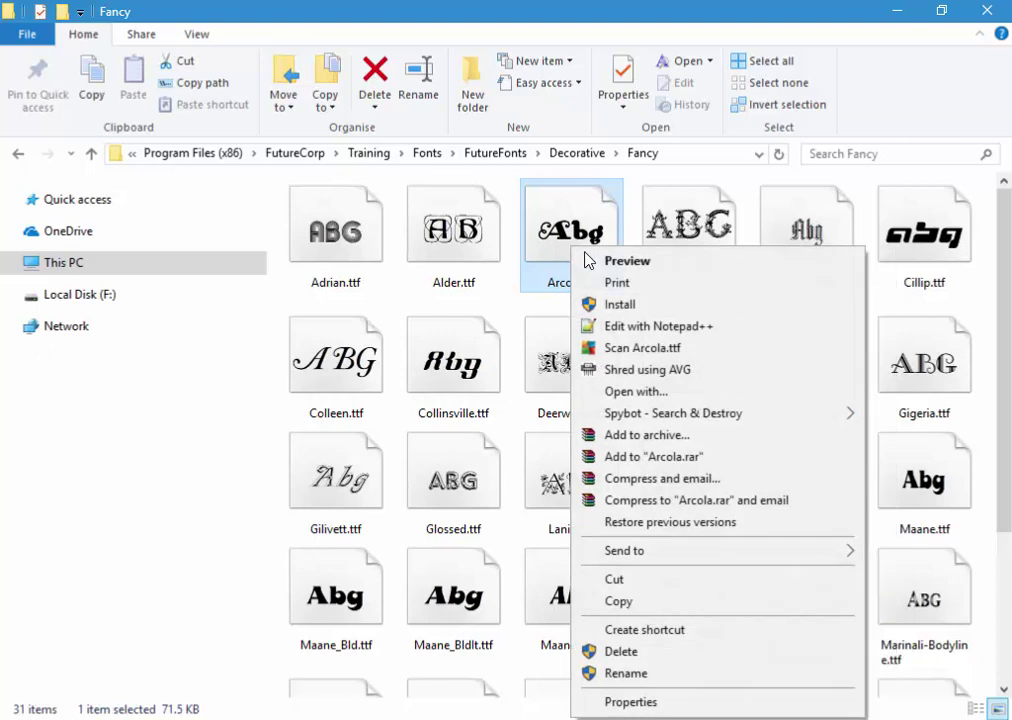
click(627, 305)
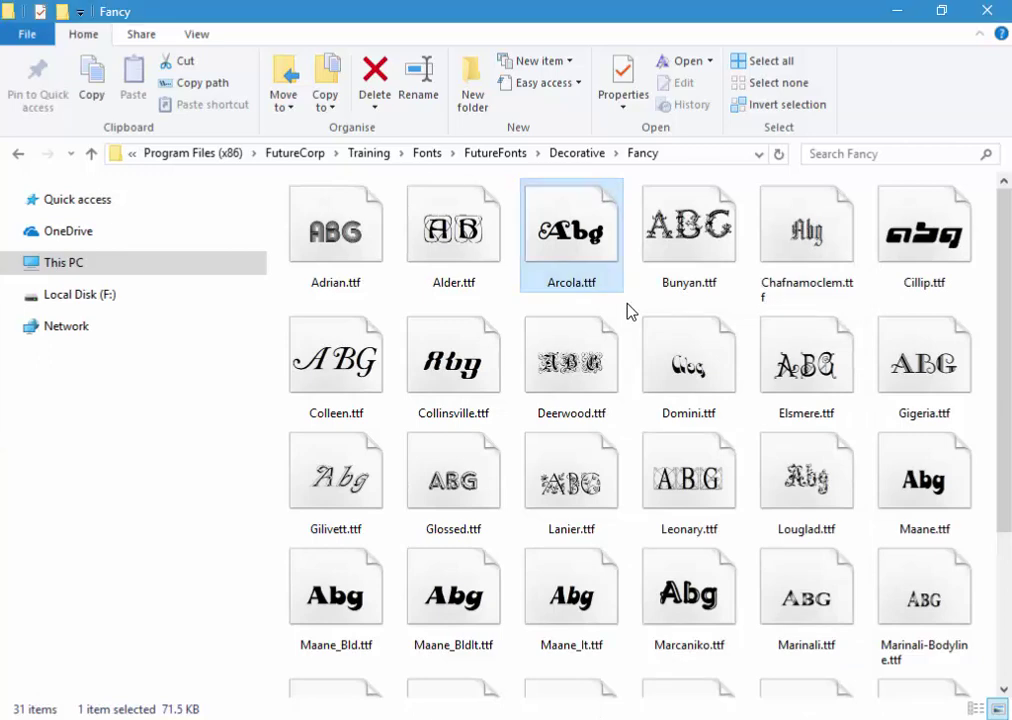
Return to VinylMaster and delete the Fonts text, leaving a blank page.
click(899, 12)
click(893, 18)
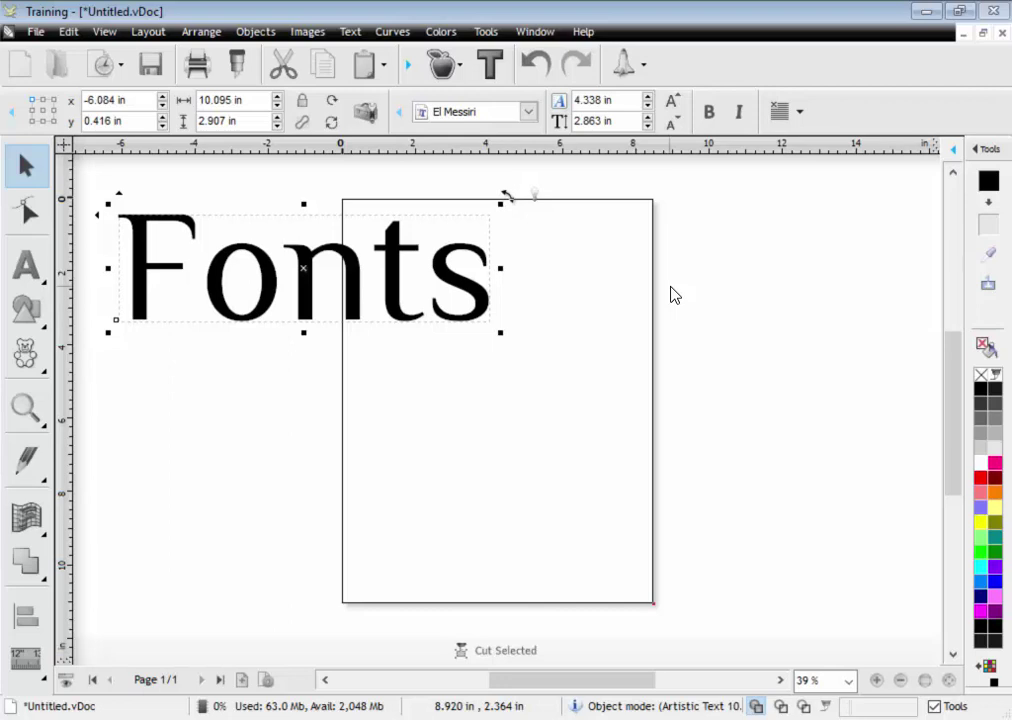
click(671, 294)
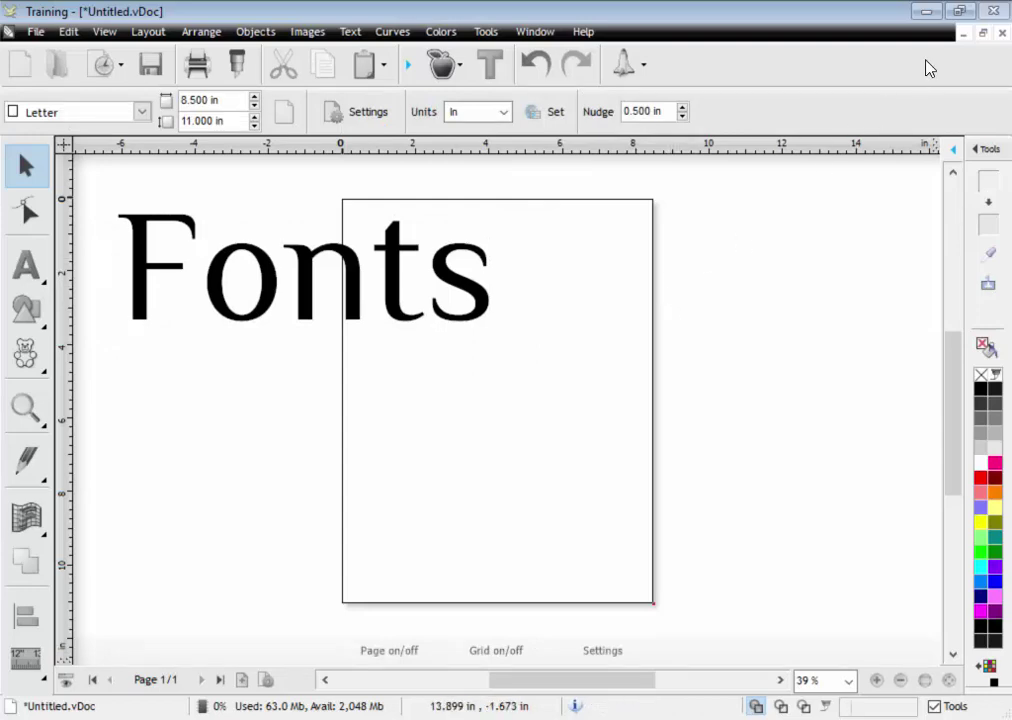
key(Delete)
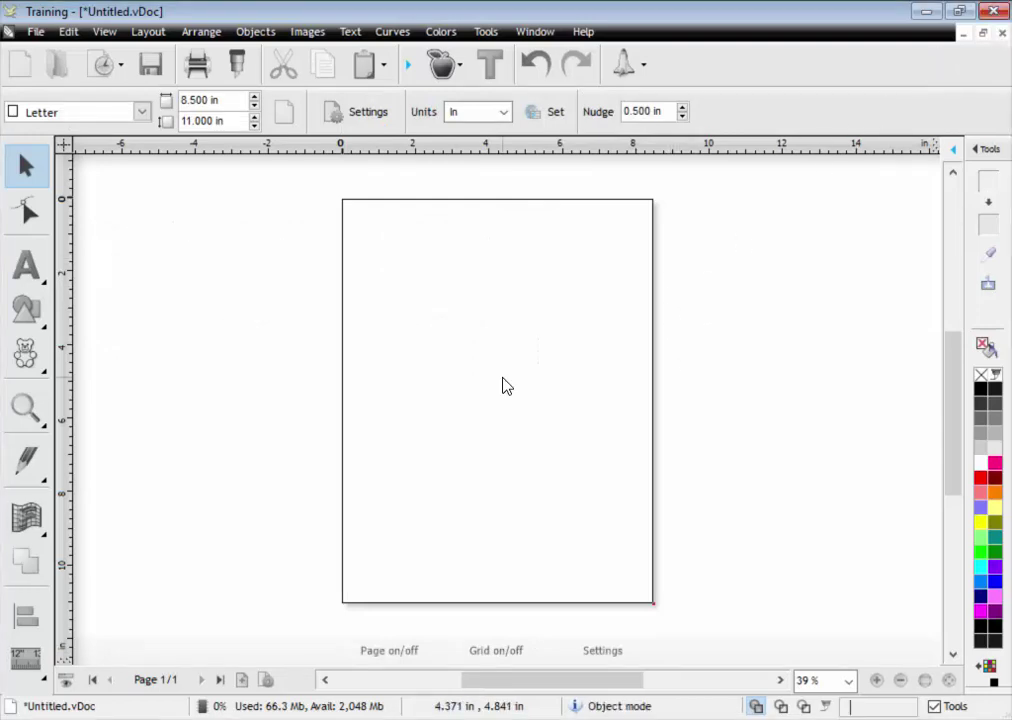
Type 'Fonts' left of the page and set it in the Arcola font.
click(26, 265)
click(134, 265)
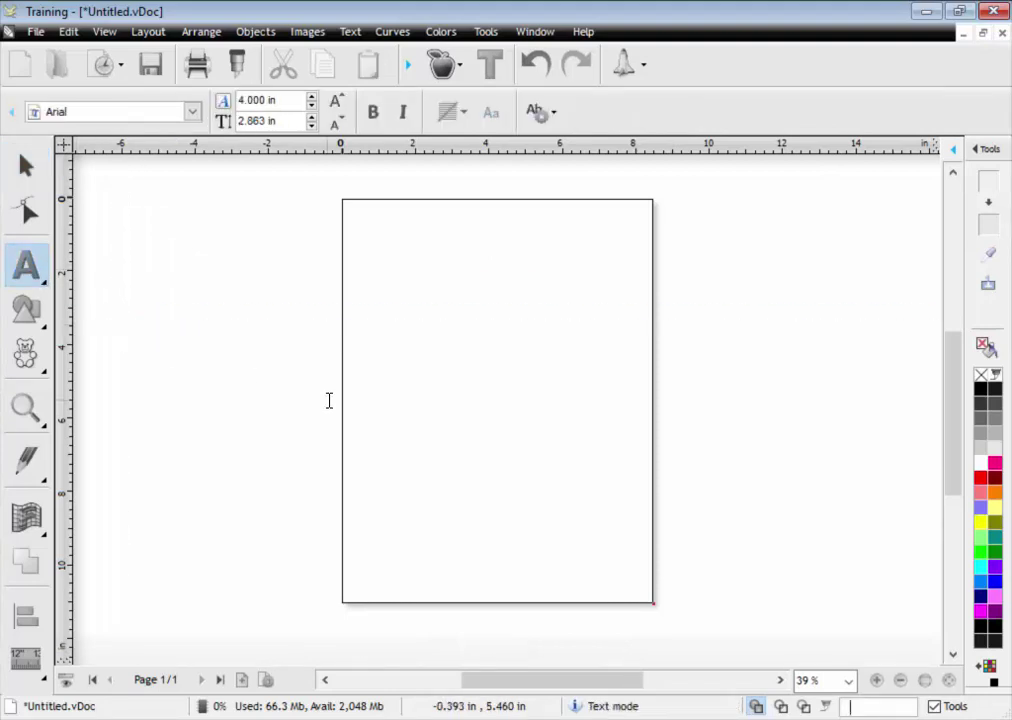
text(Fonts)
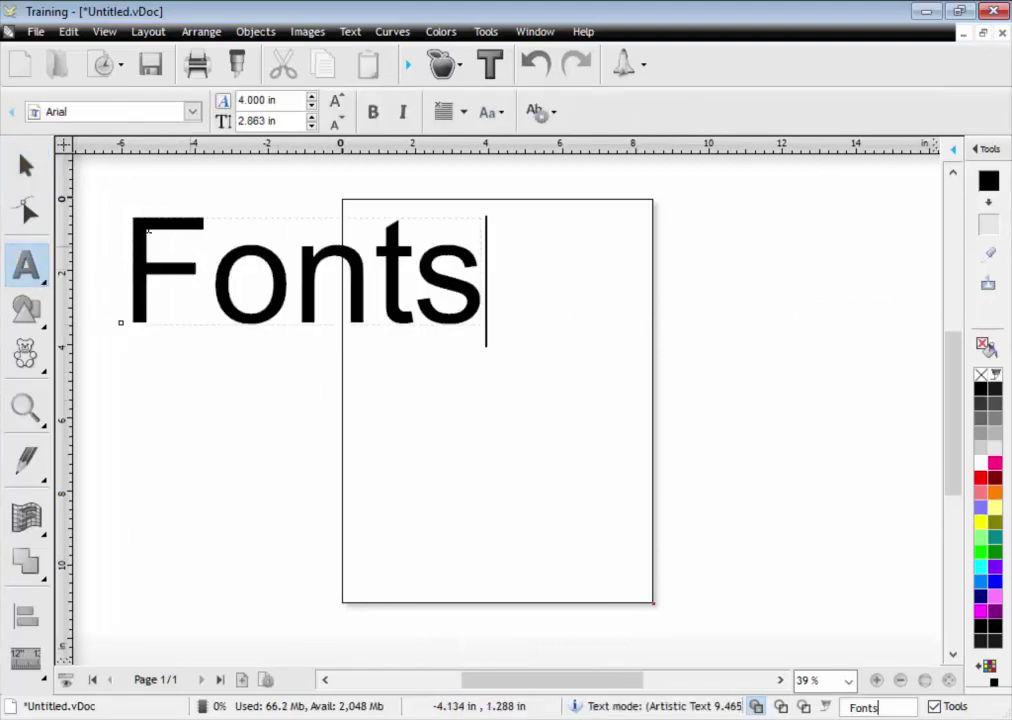
click(28, 168)
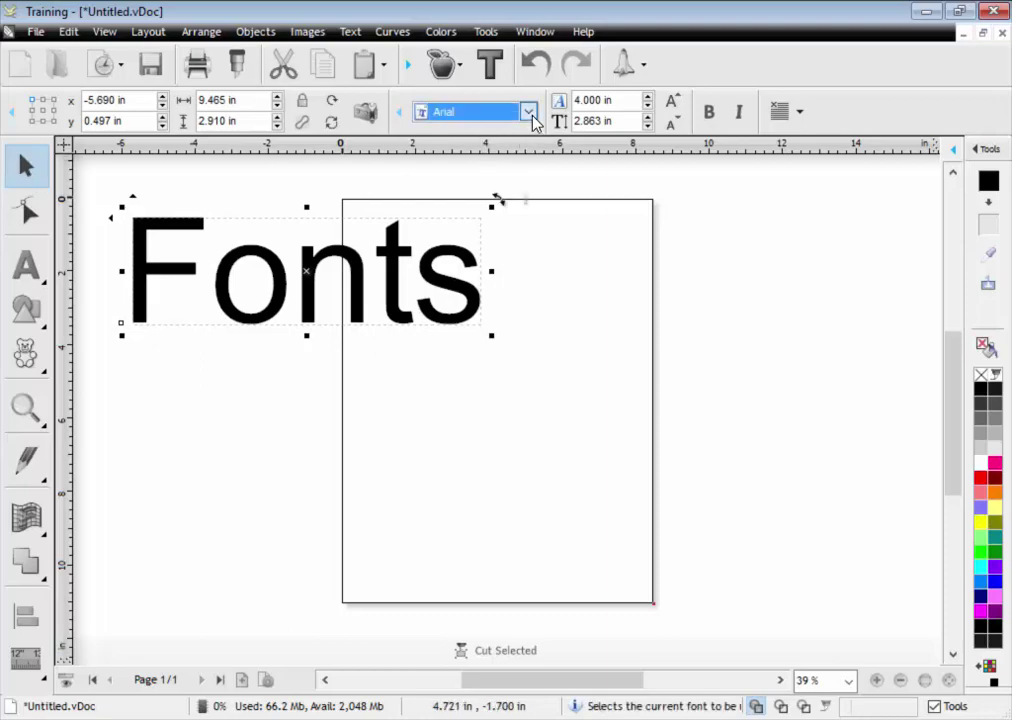
click(533, 119)
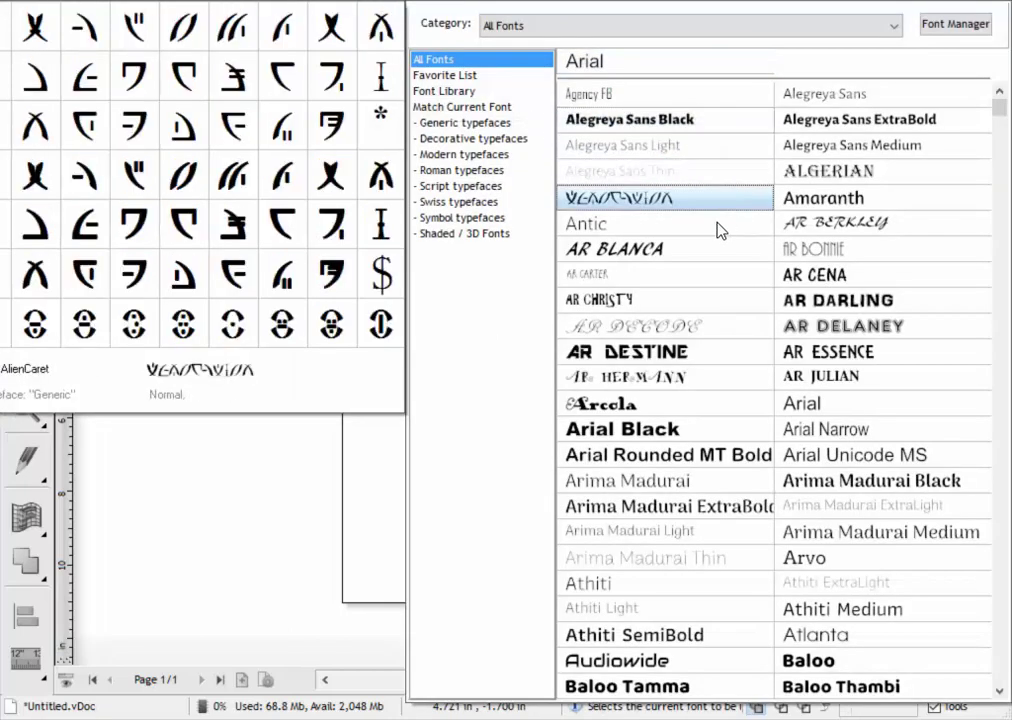
click(615, 410)
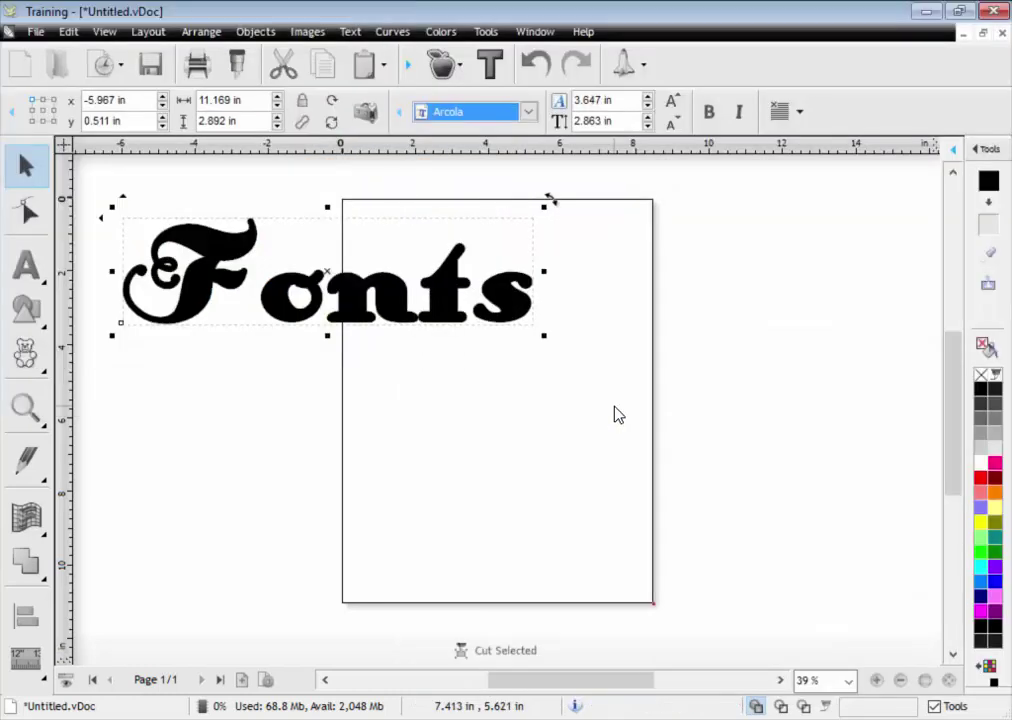
Kern the letters after F closer together with the Node tool, then deselect the word.
click(30, 212)
drag(264, 327, 242, 330)
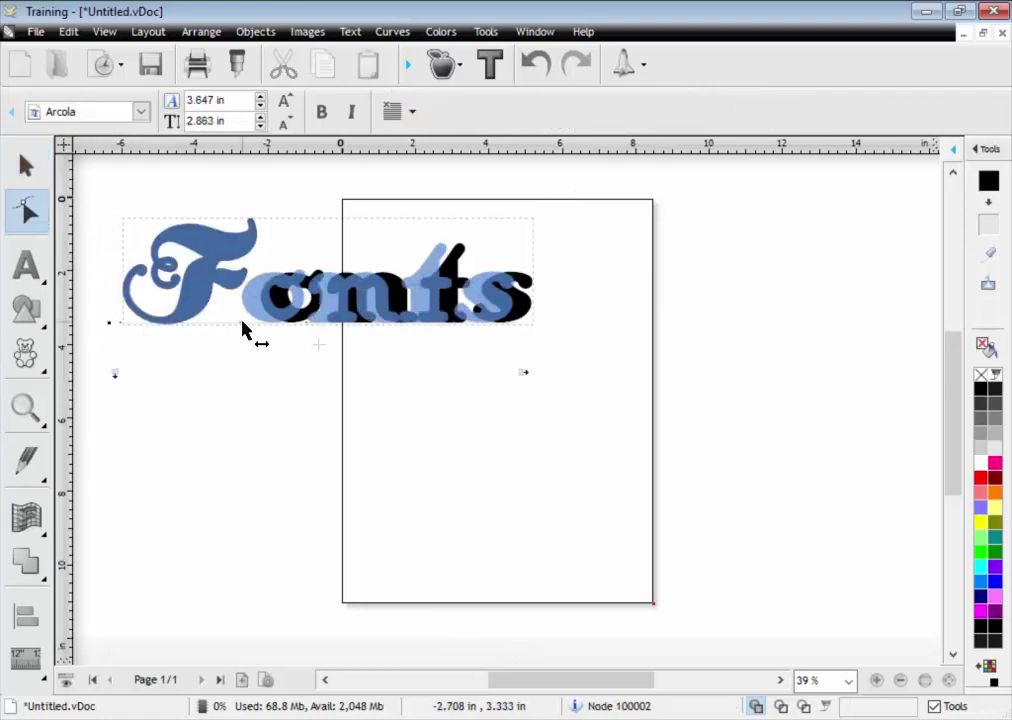
click(26, 165)
click(390, 365)
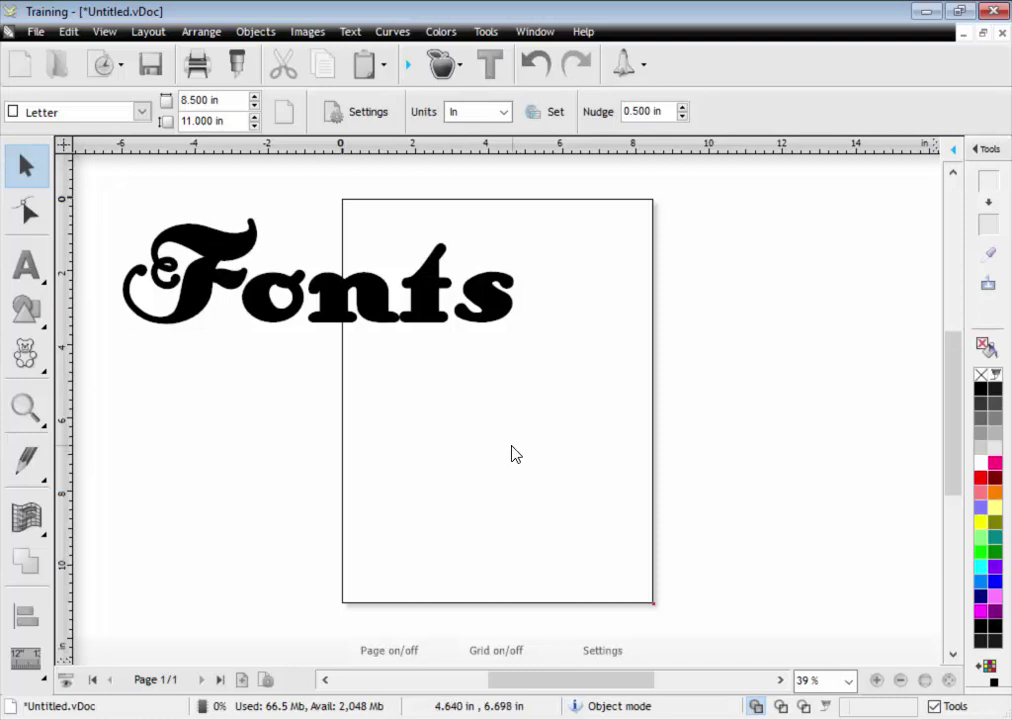
click(903, 712)
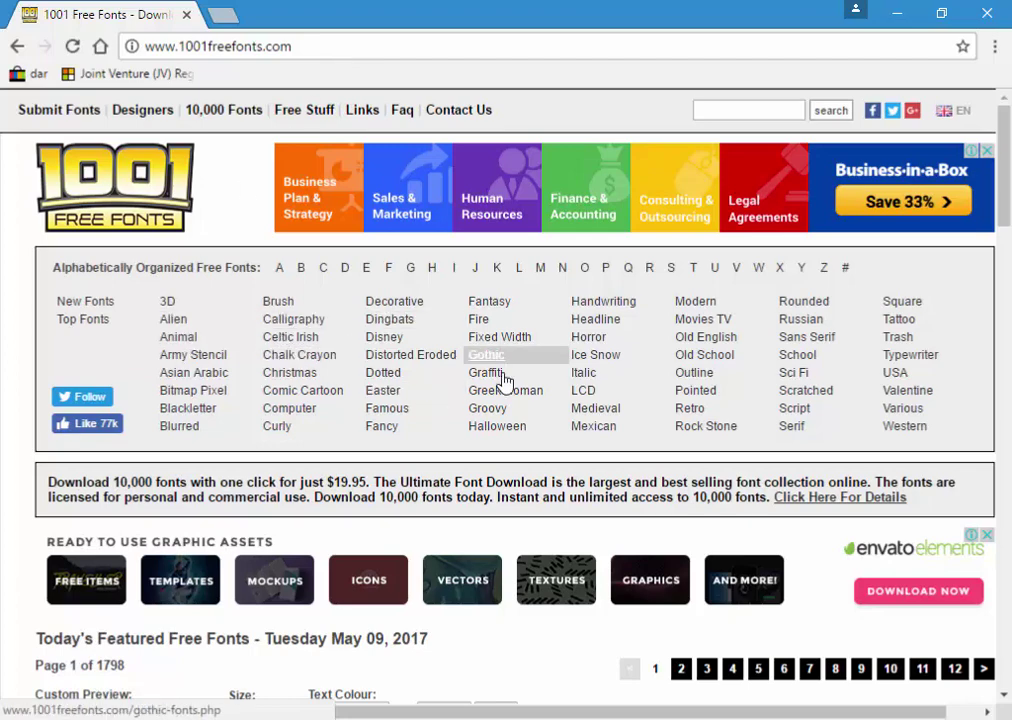
Download Anglican from the Old English category as anglican.zip into Downloads\Fonts.
click(715, 341)
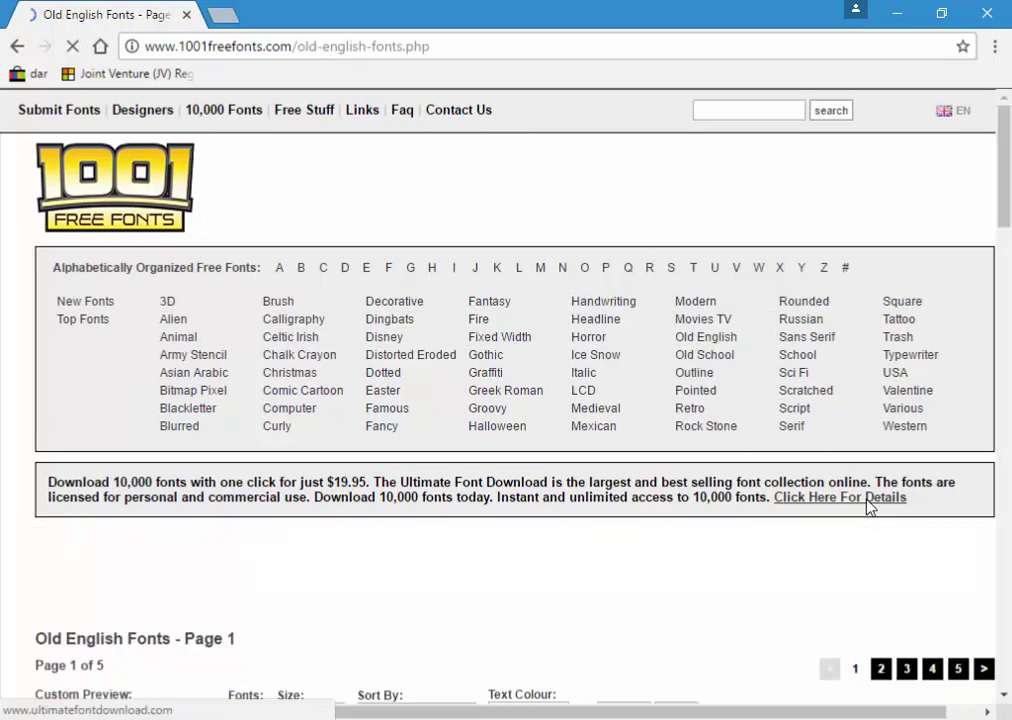
scroll(905, 485, down, 2)
scroll(905, 486, down, 2)
scroll(870, 480, down, 3)
scroll(835, 473, down, 2)
scroll(835, 473, down, 3)
scroll(835, 473, down, 2)
scroll(835, 473, down, 3)
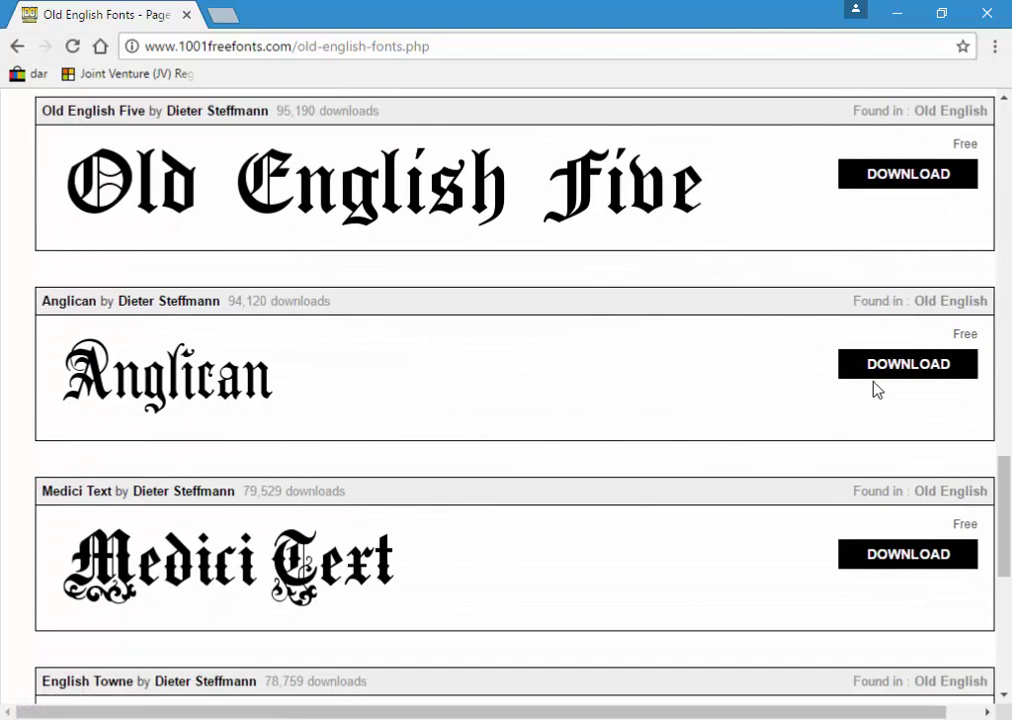
click(893, 366)
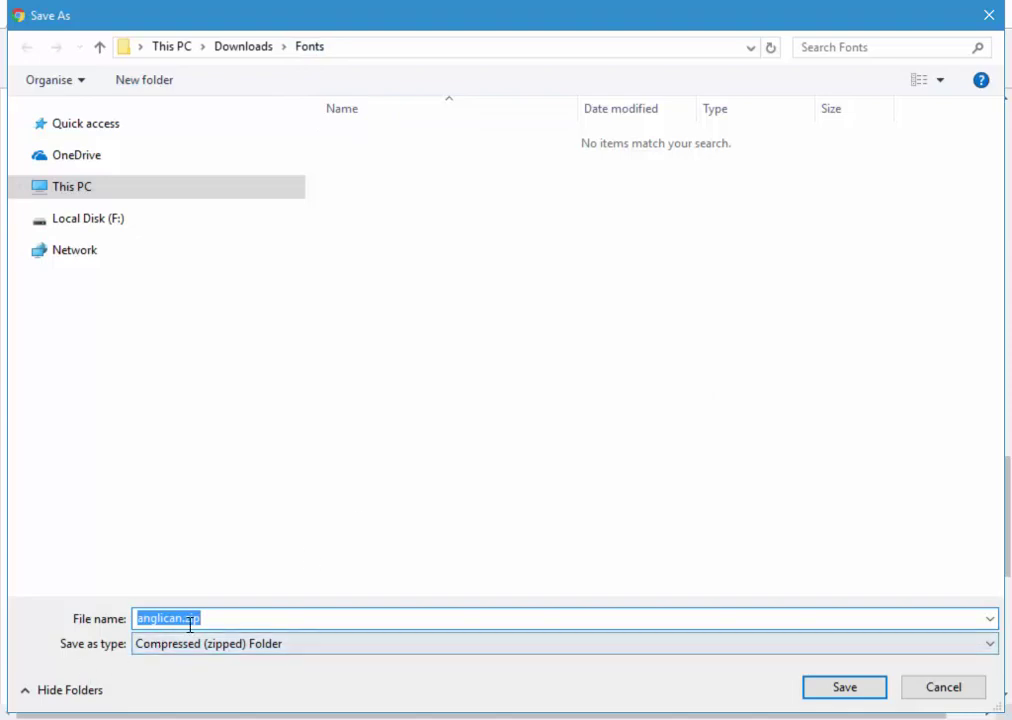
click(852, 692)
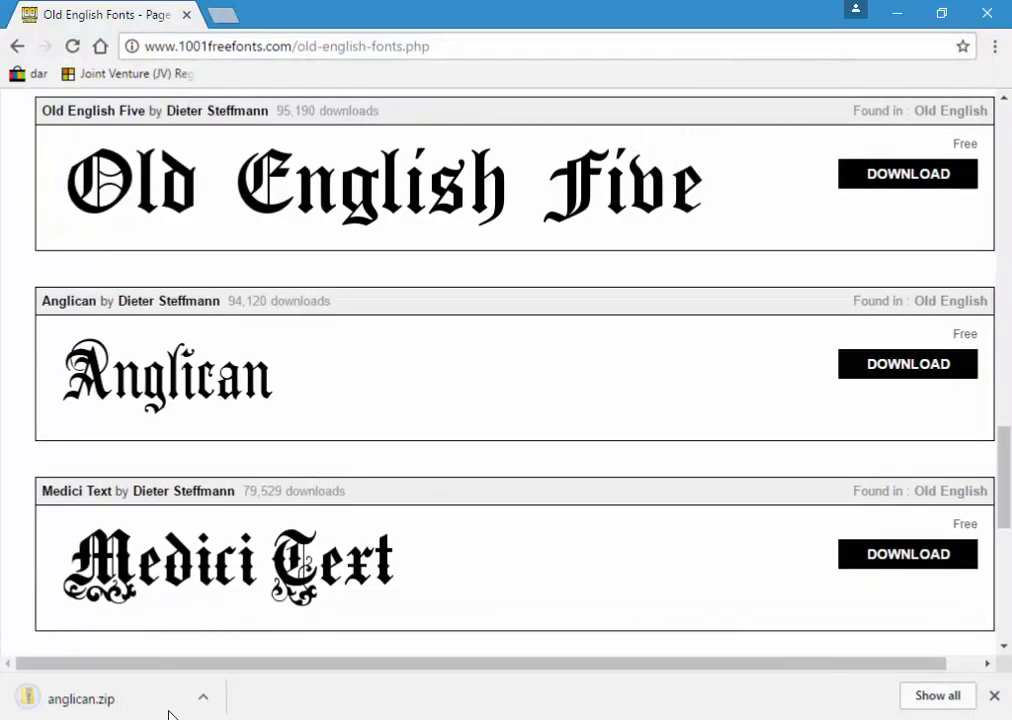
Open anglican.zip from its download folder and install AnglicanText.ttf from the font preview.
click(204, 698)
click(261, 631)
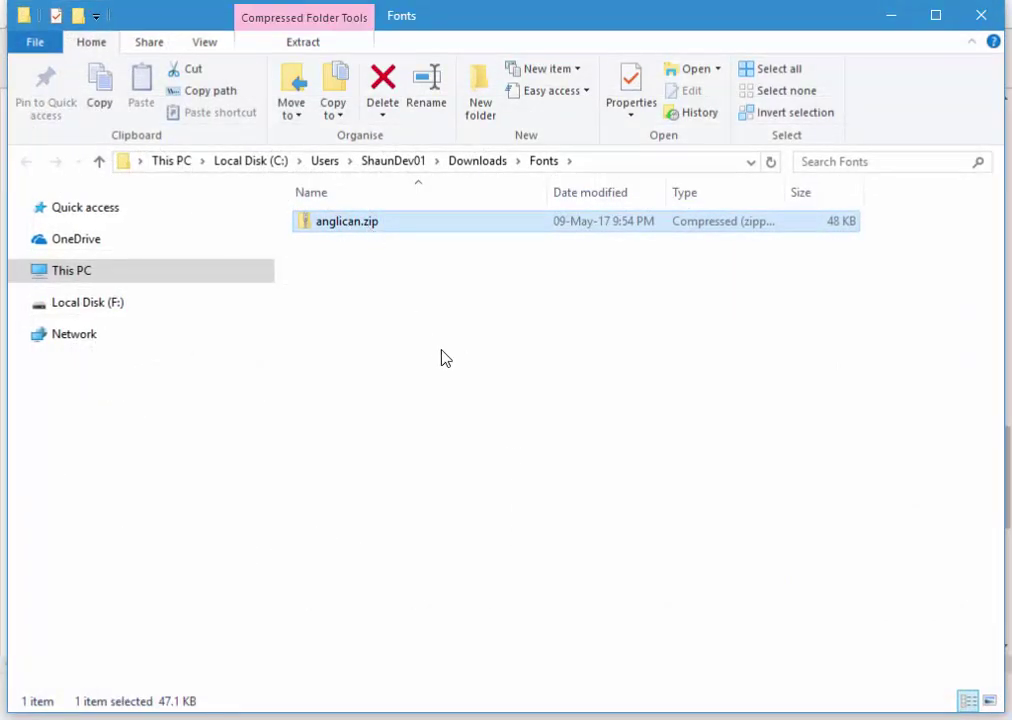
double_click(355, 226)
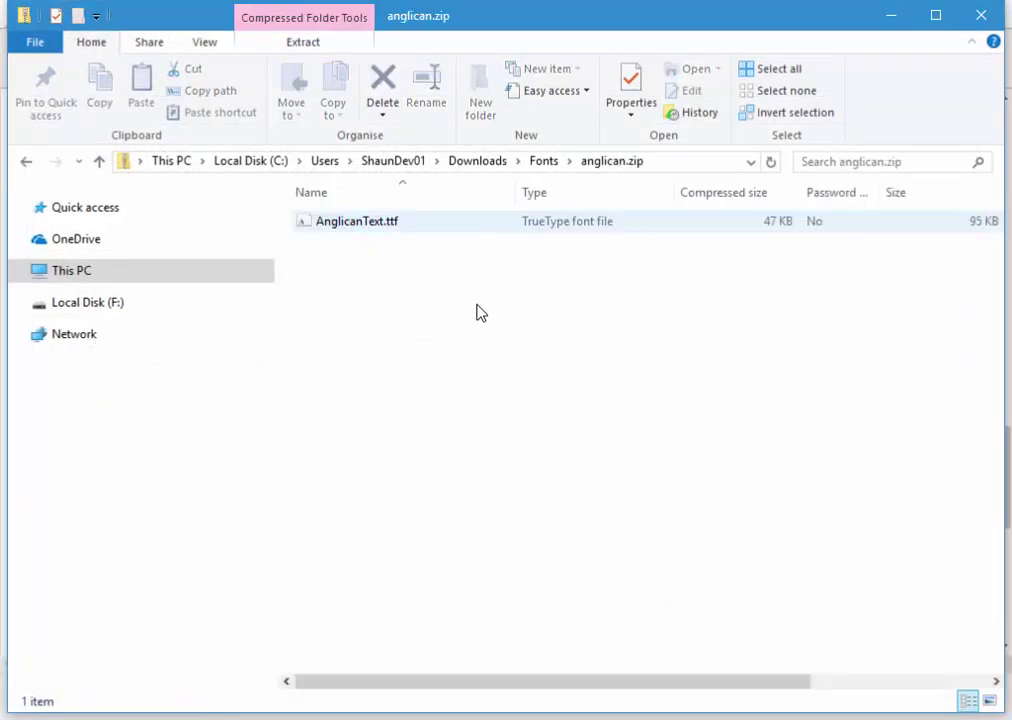
right_click(381, 226)
click(433, 238)
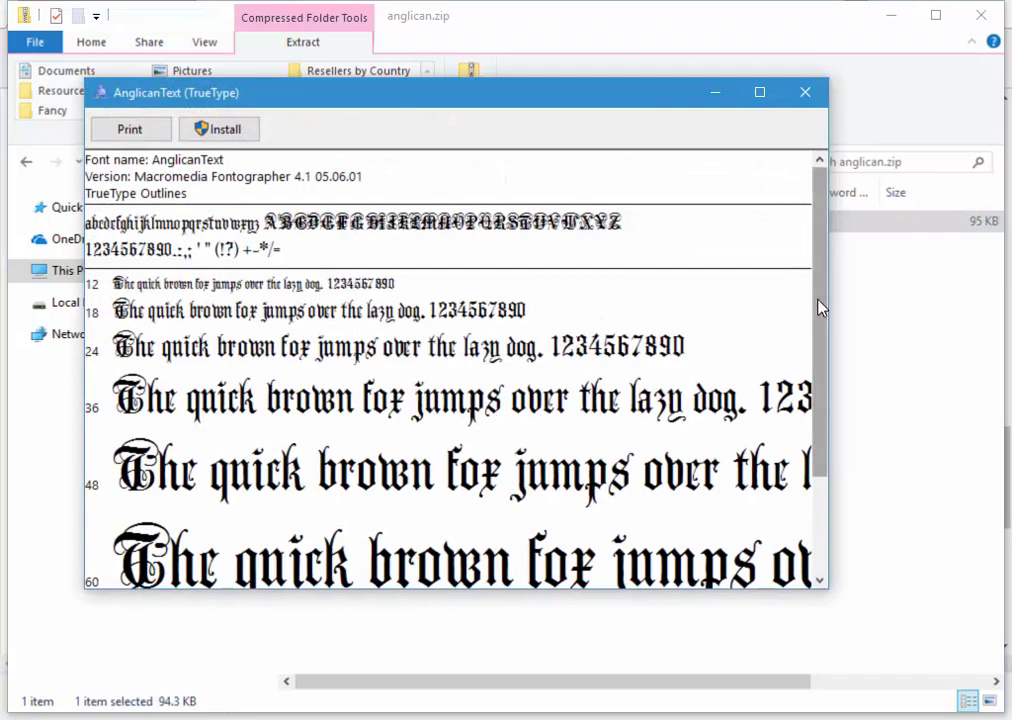
mouse_move(822, 309)
mouse_down()
mouse_move(825, 440)
mouse_move(823, 300)
mouse_up()
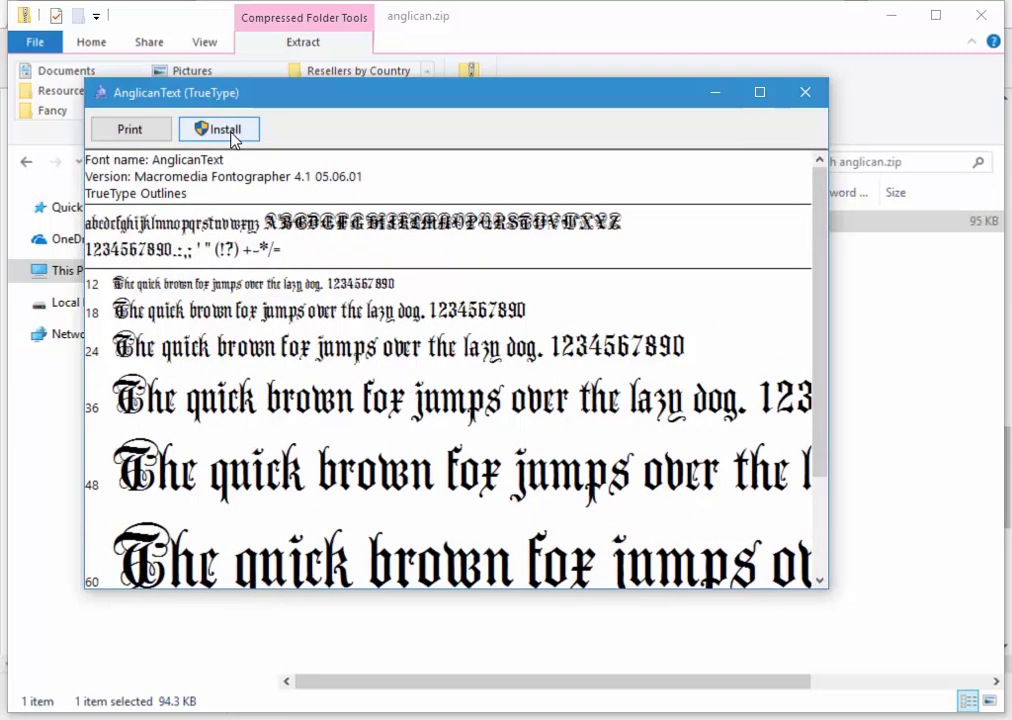
click(231, 137)
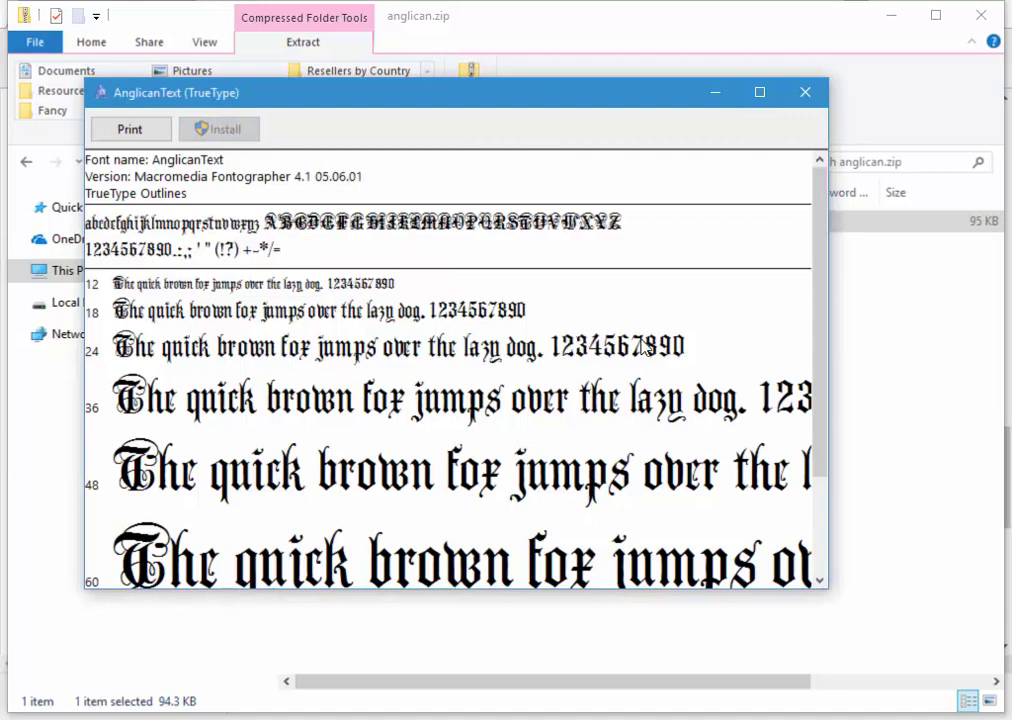
click(805, 92)
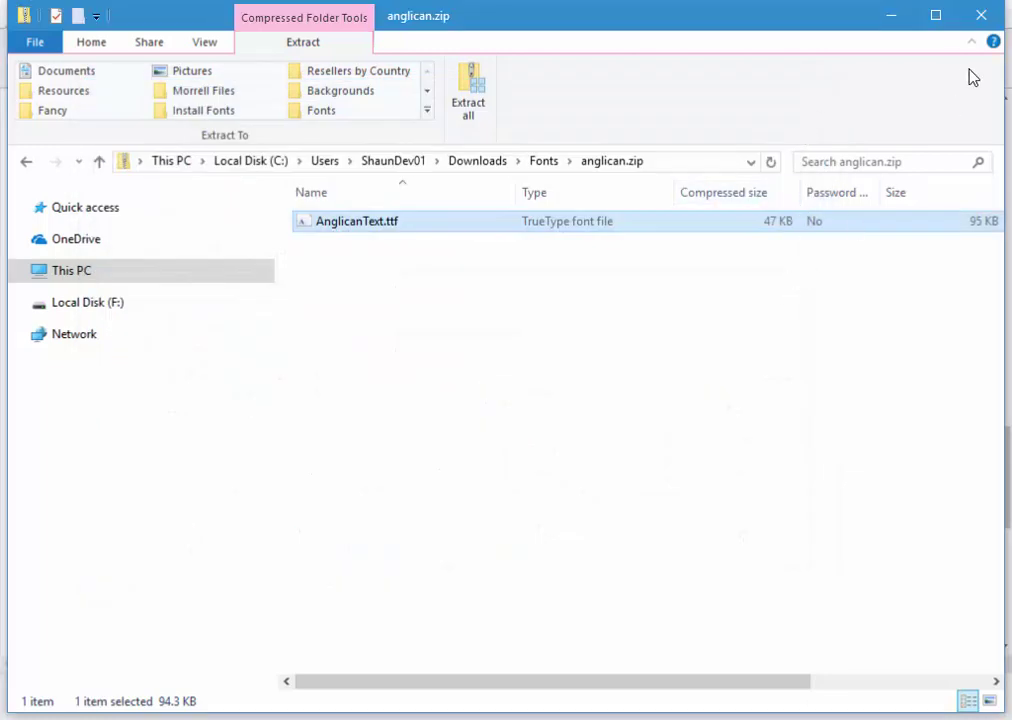
click(890, 15)
Close the old design without saving and type the word 'Fonts' with the Text tool.
click(900, 14)
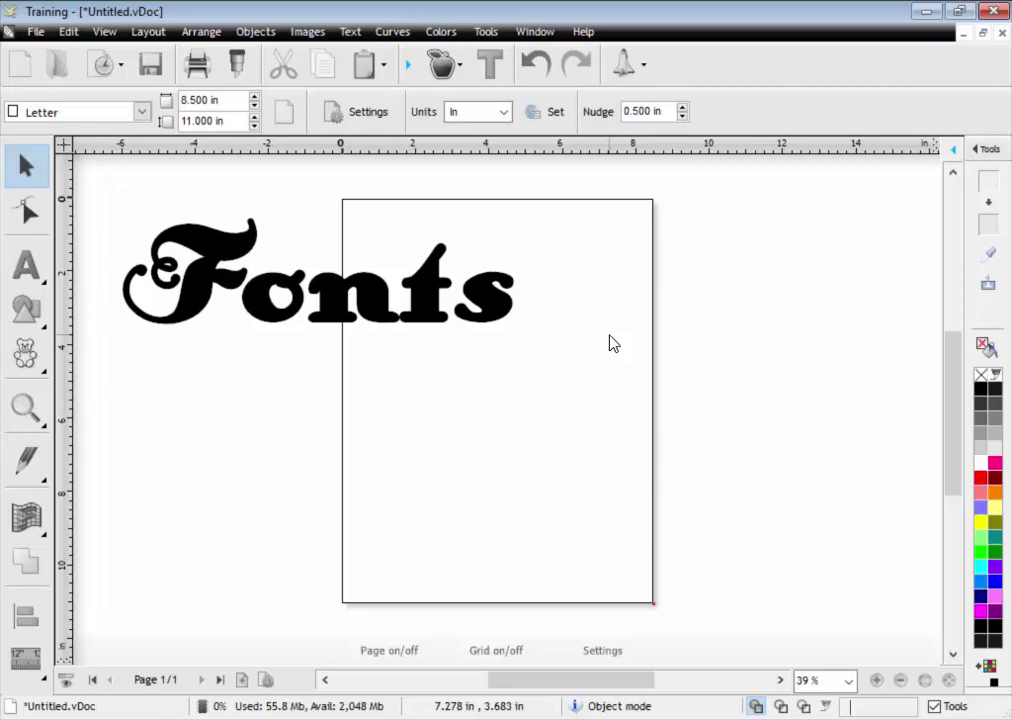
key(alt+F4)
click(524, 440)
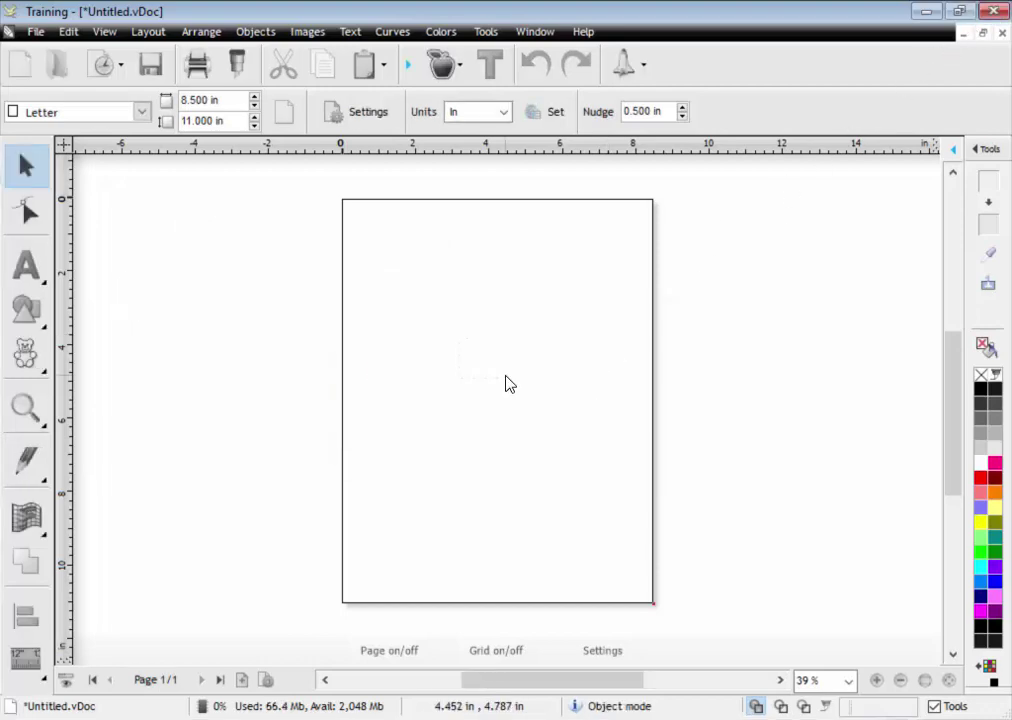
click(27, 266)
click(111, 318)
text(Fonts)
Set 'Fonts' in the AnglicanText font and enlarge it proportionally by a corner handle.
click(26, 165)
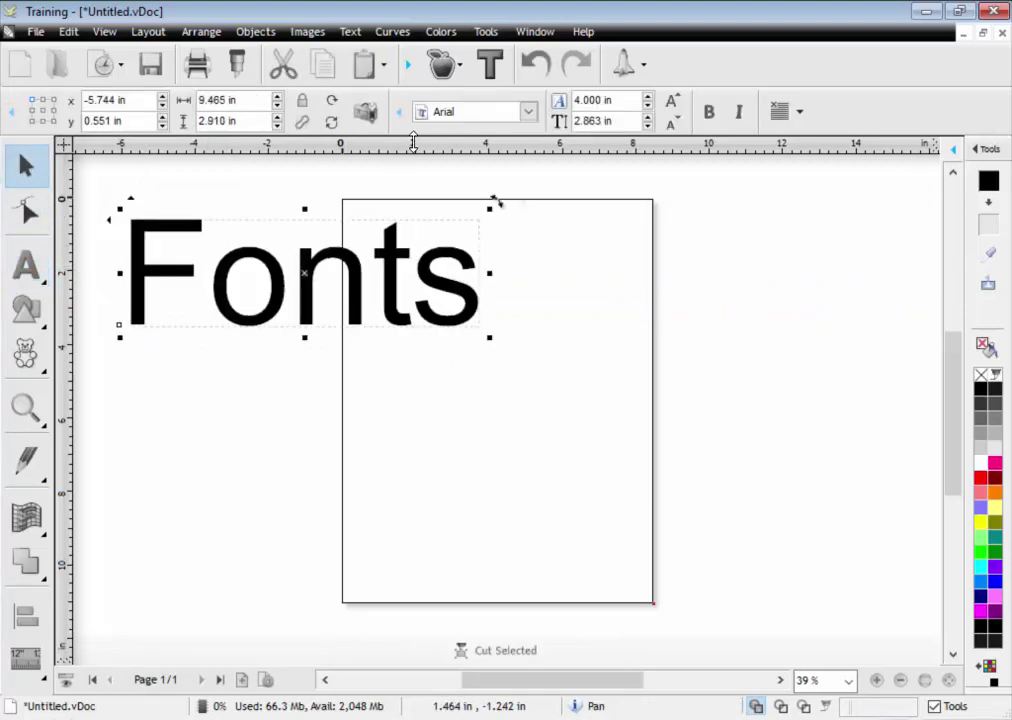
click(528, 111)
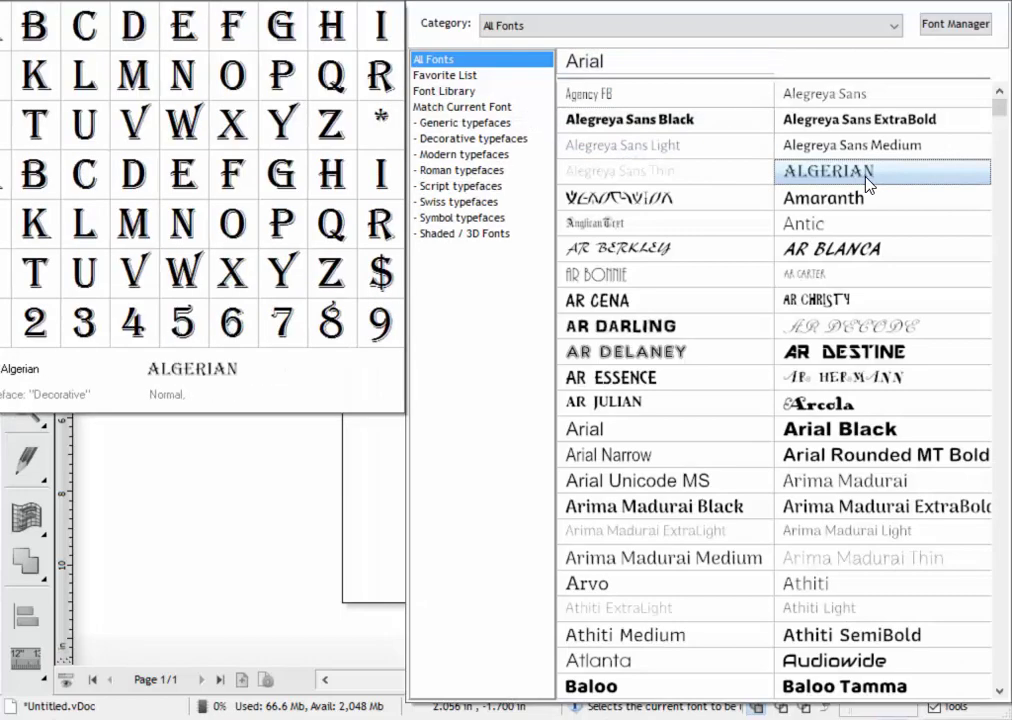
scroll(918, 210, down, 1)
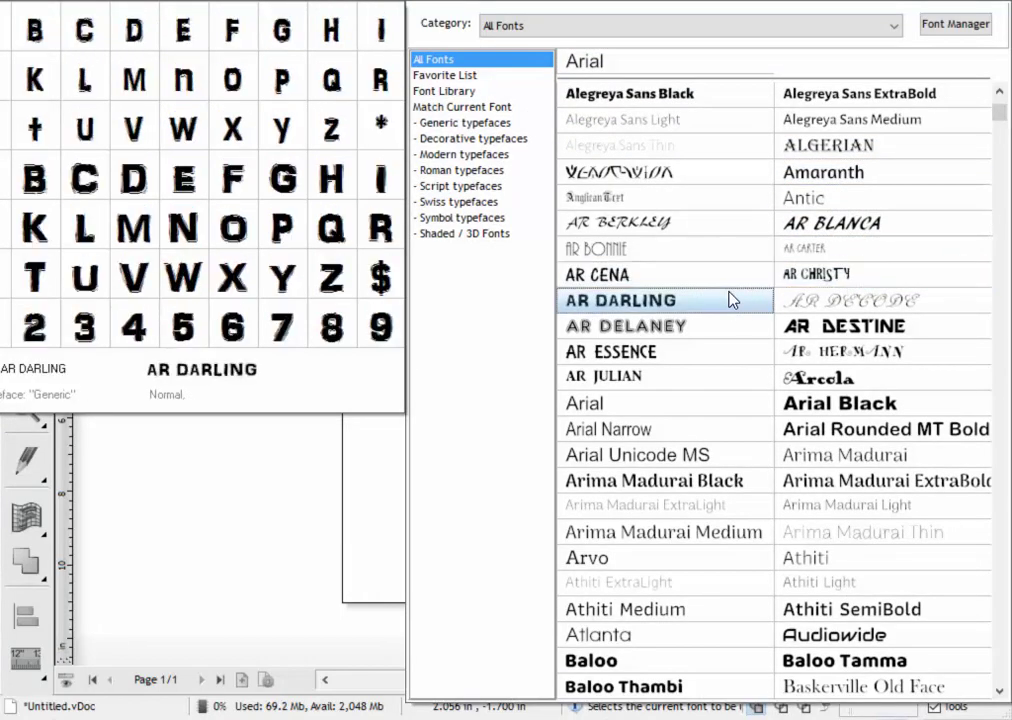
click(603, 200)
drag(402, 343, 517, 489)
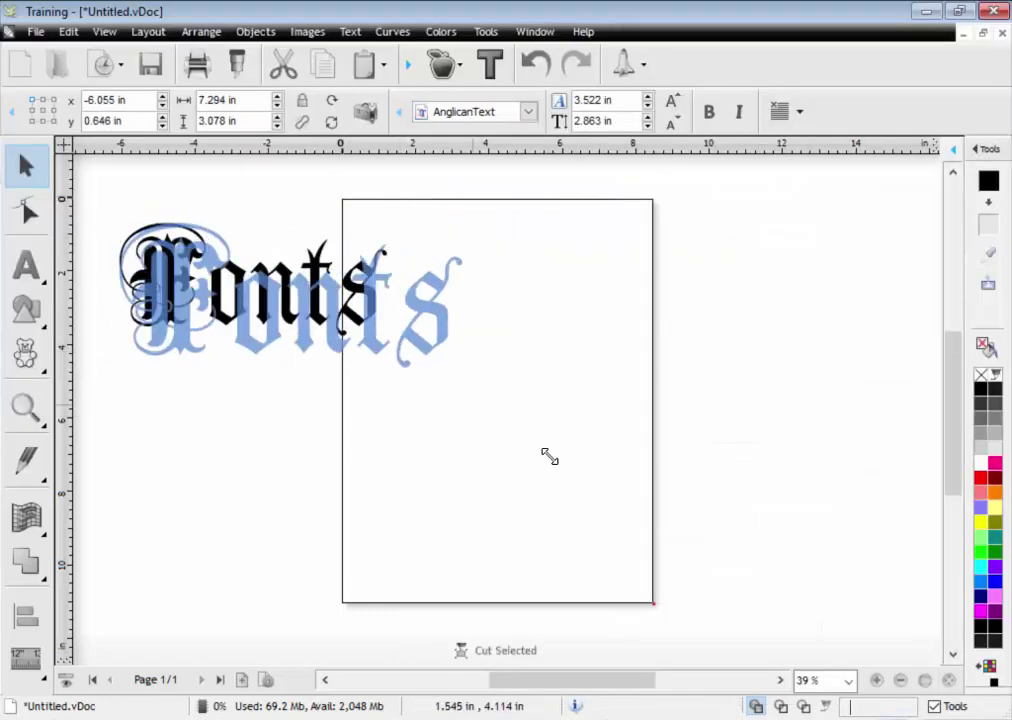
click(508, 494)
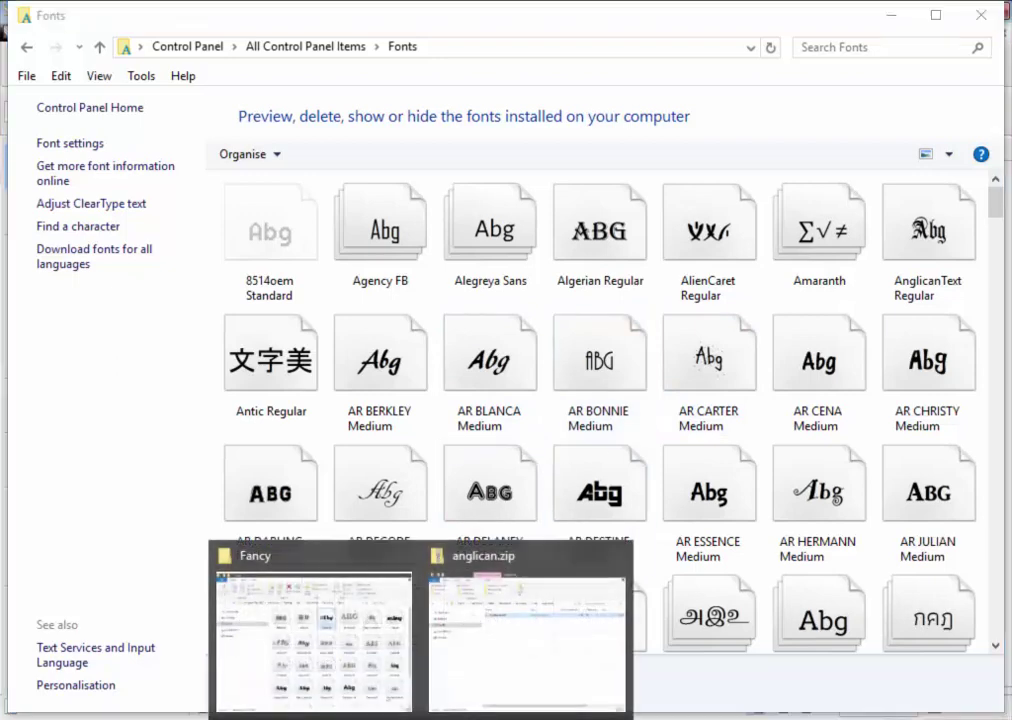
click(395, 640)
right_click(590, 358)
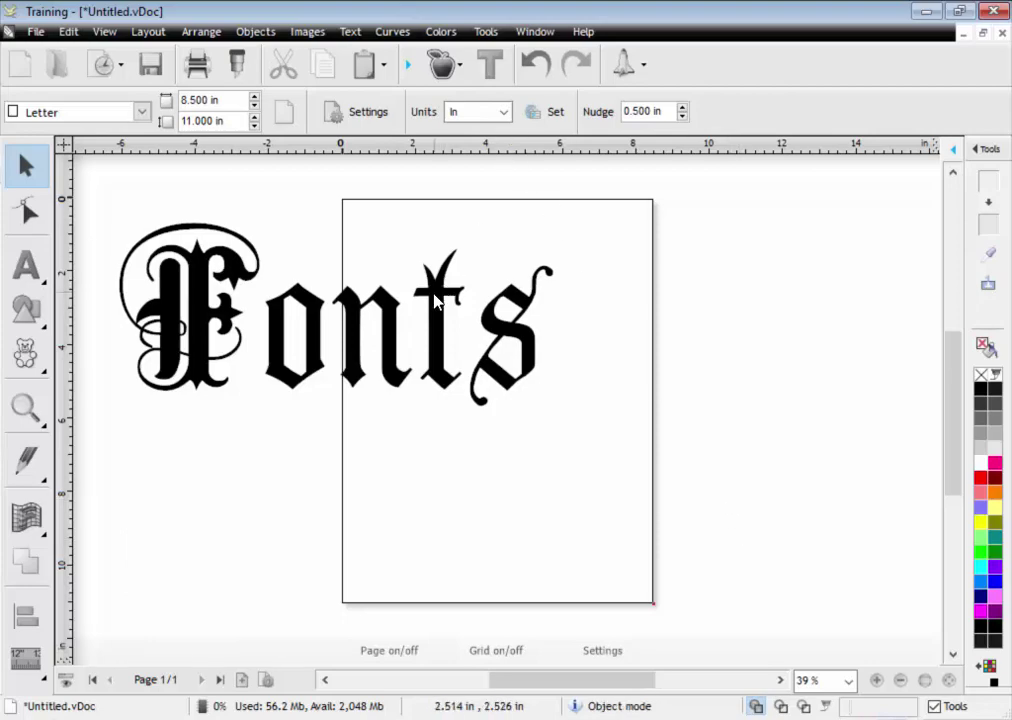
click(430, 292)
click(533, 116)
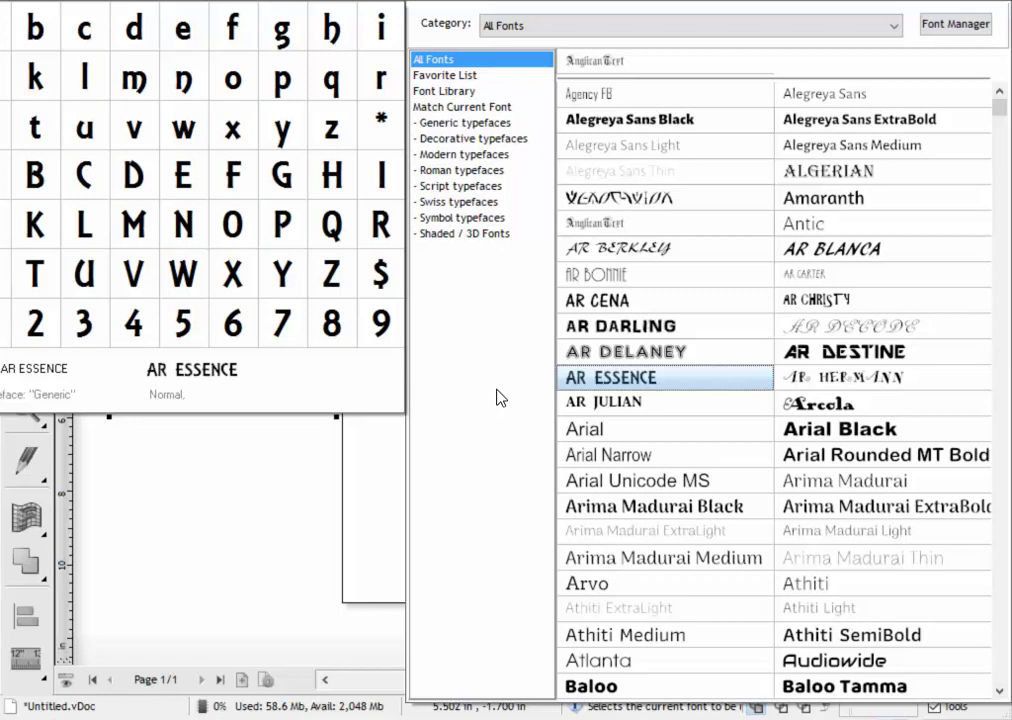
click(639, 402)
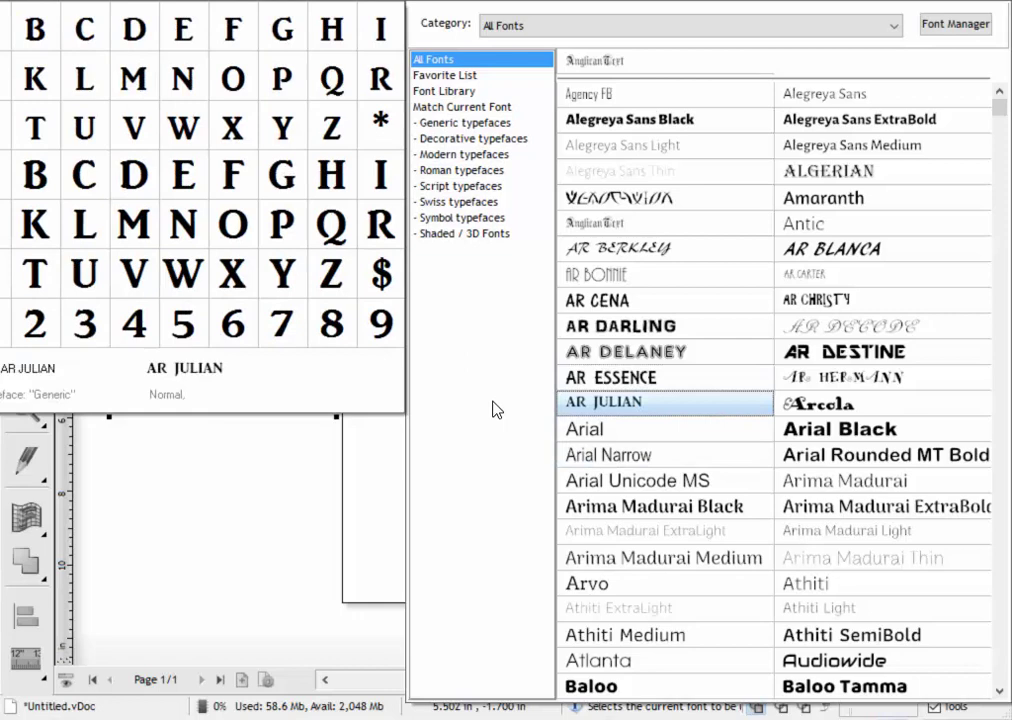
click(318, 486)
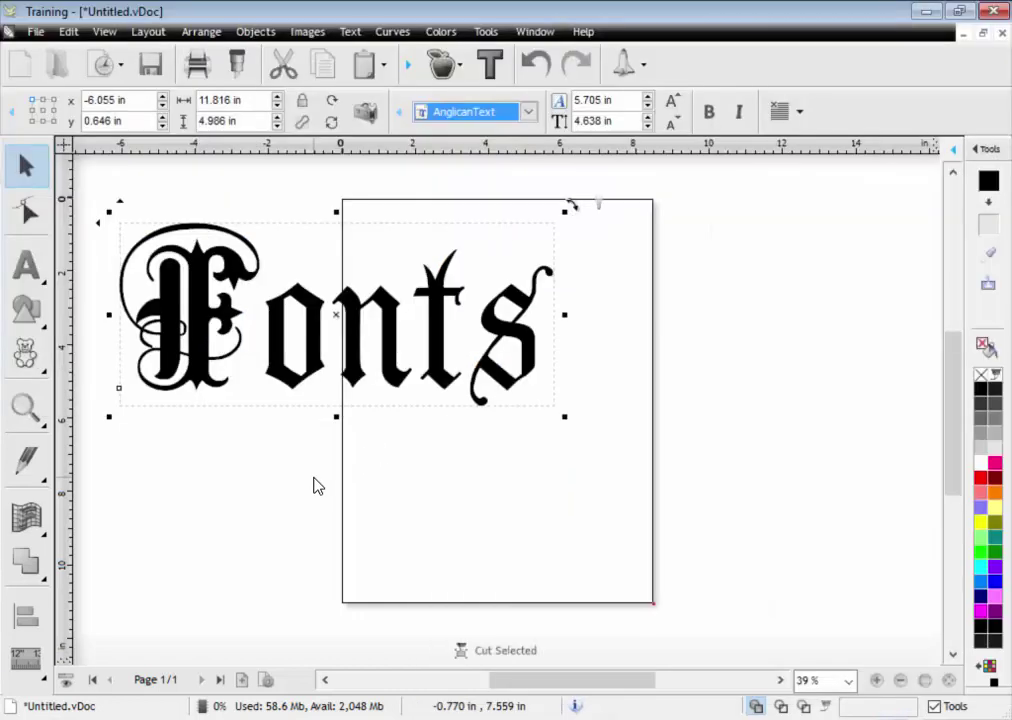